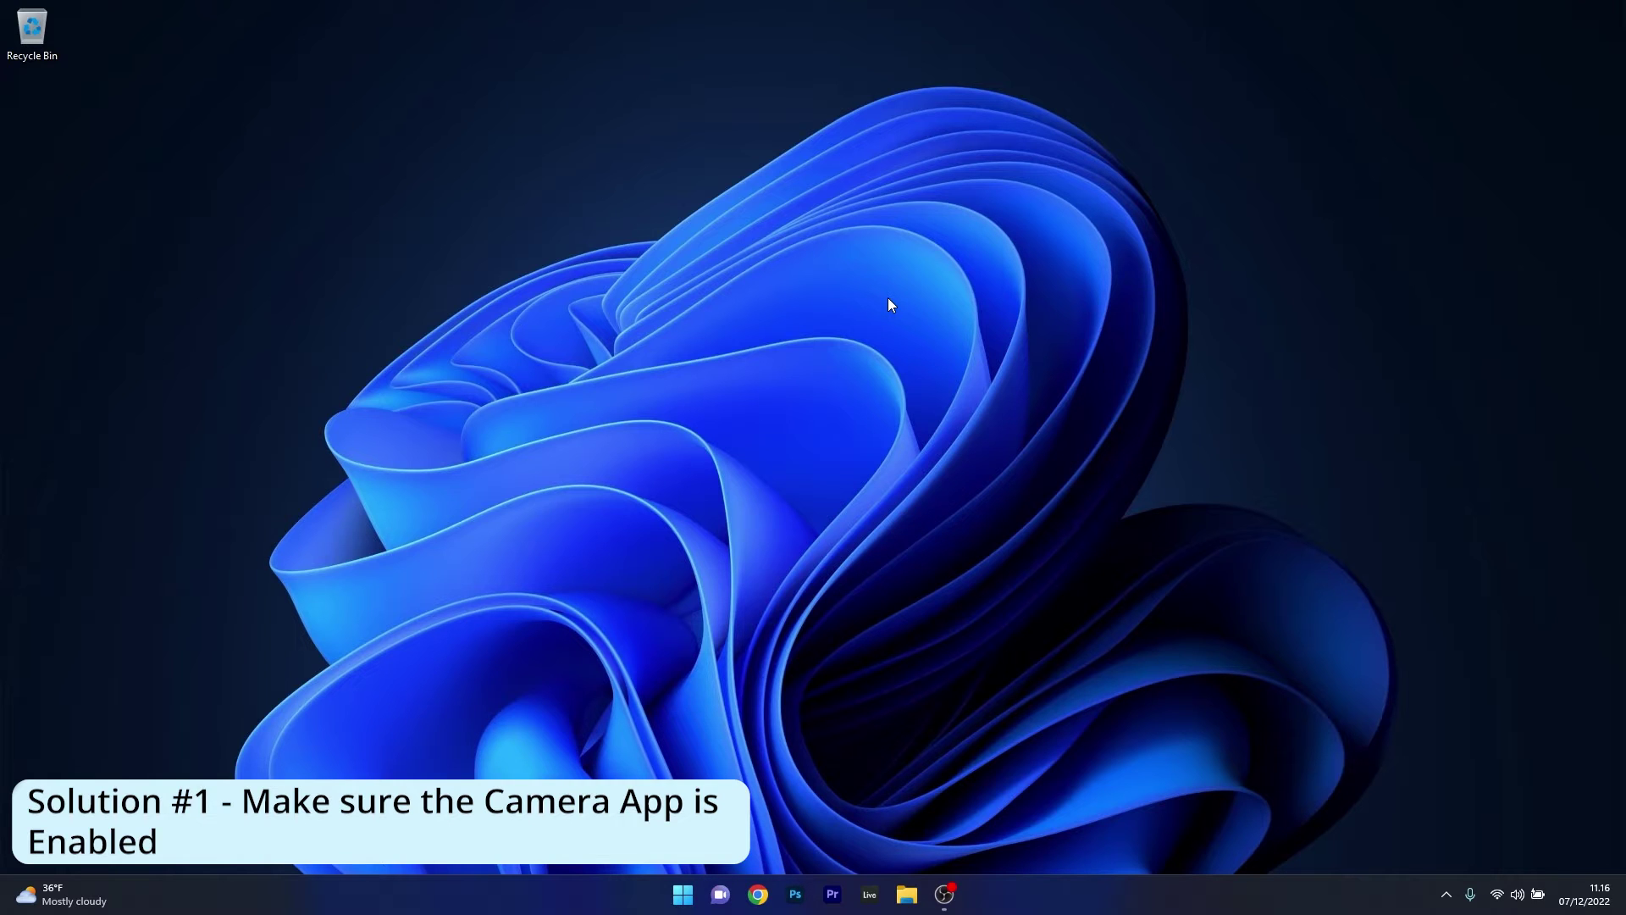
# Open the Camera page under Privacy & security in Settings.
pyautogui.click(682, 893)
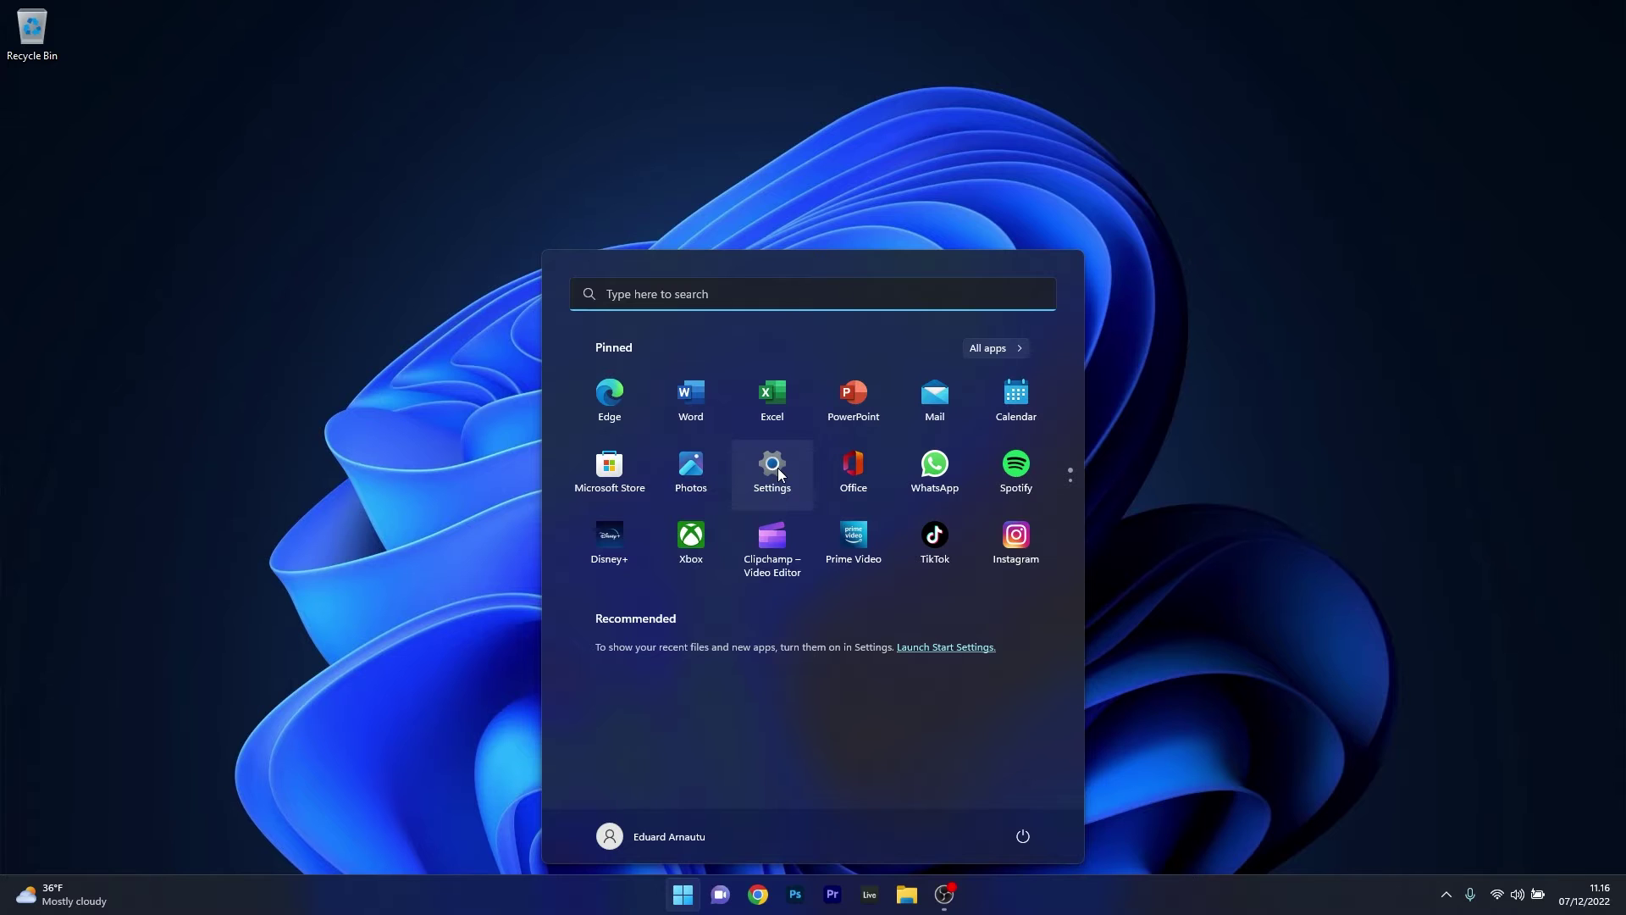
pyautogui.click(779, 454)
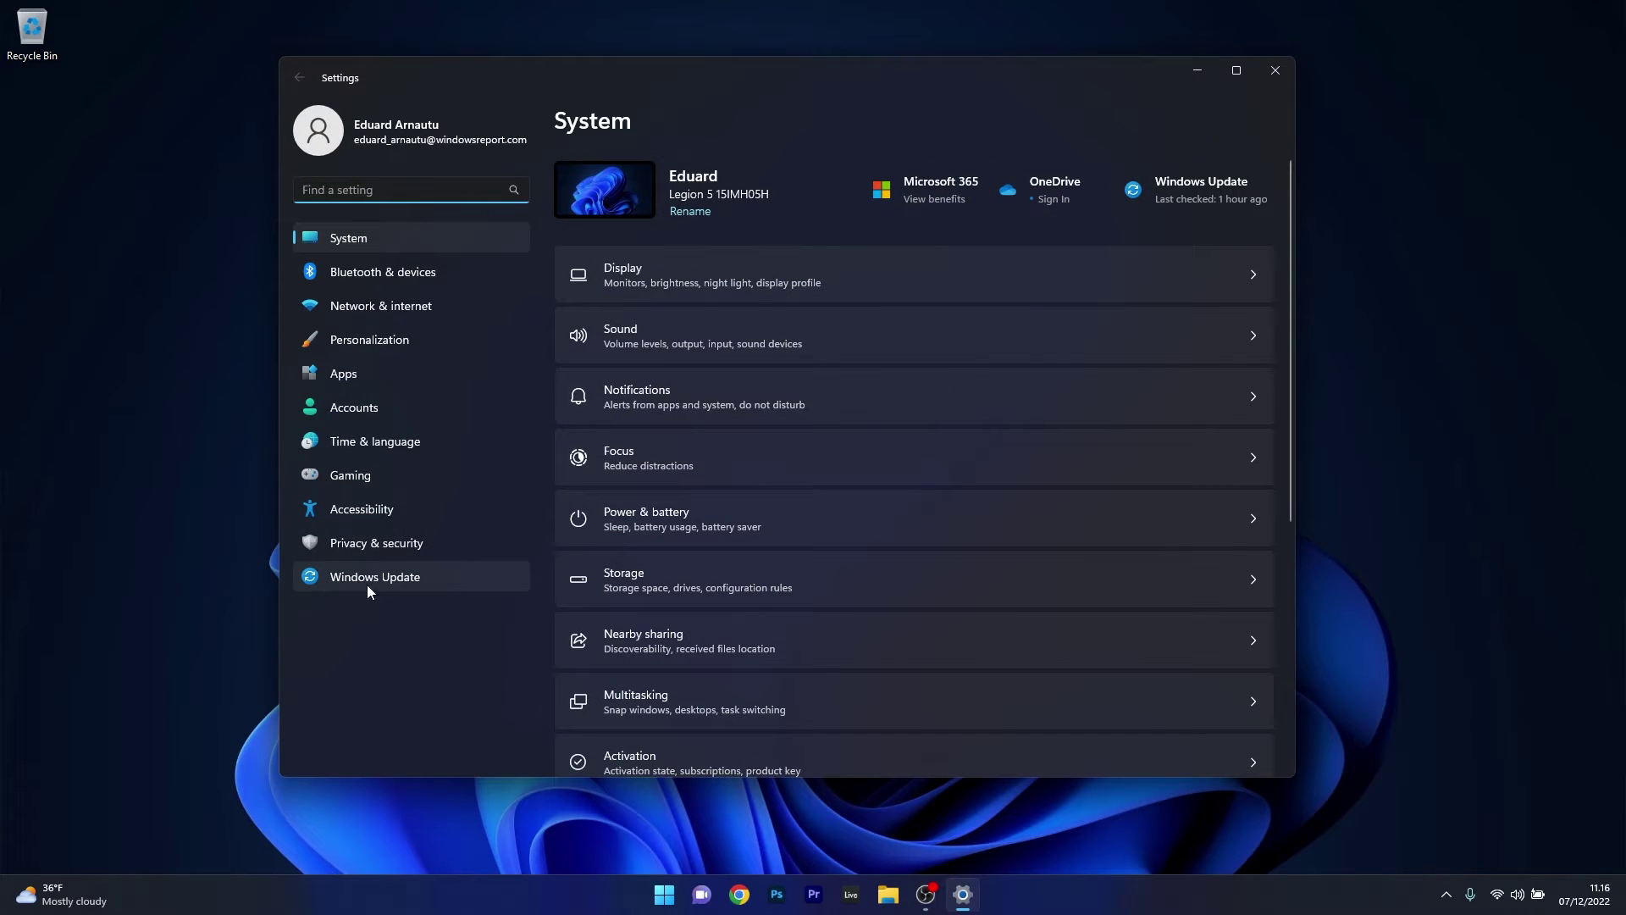
pyautogui.click(424, 545)
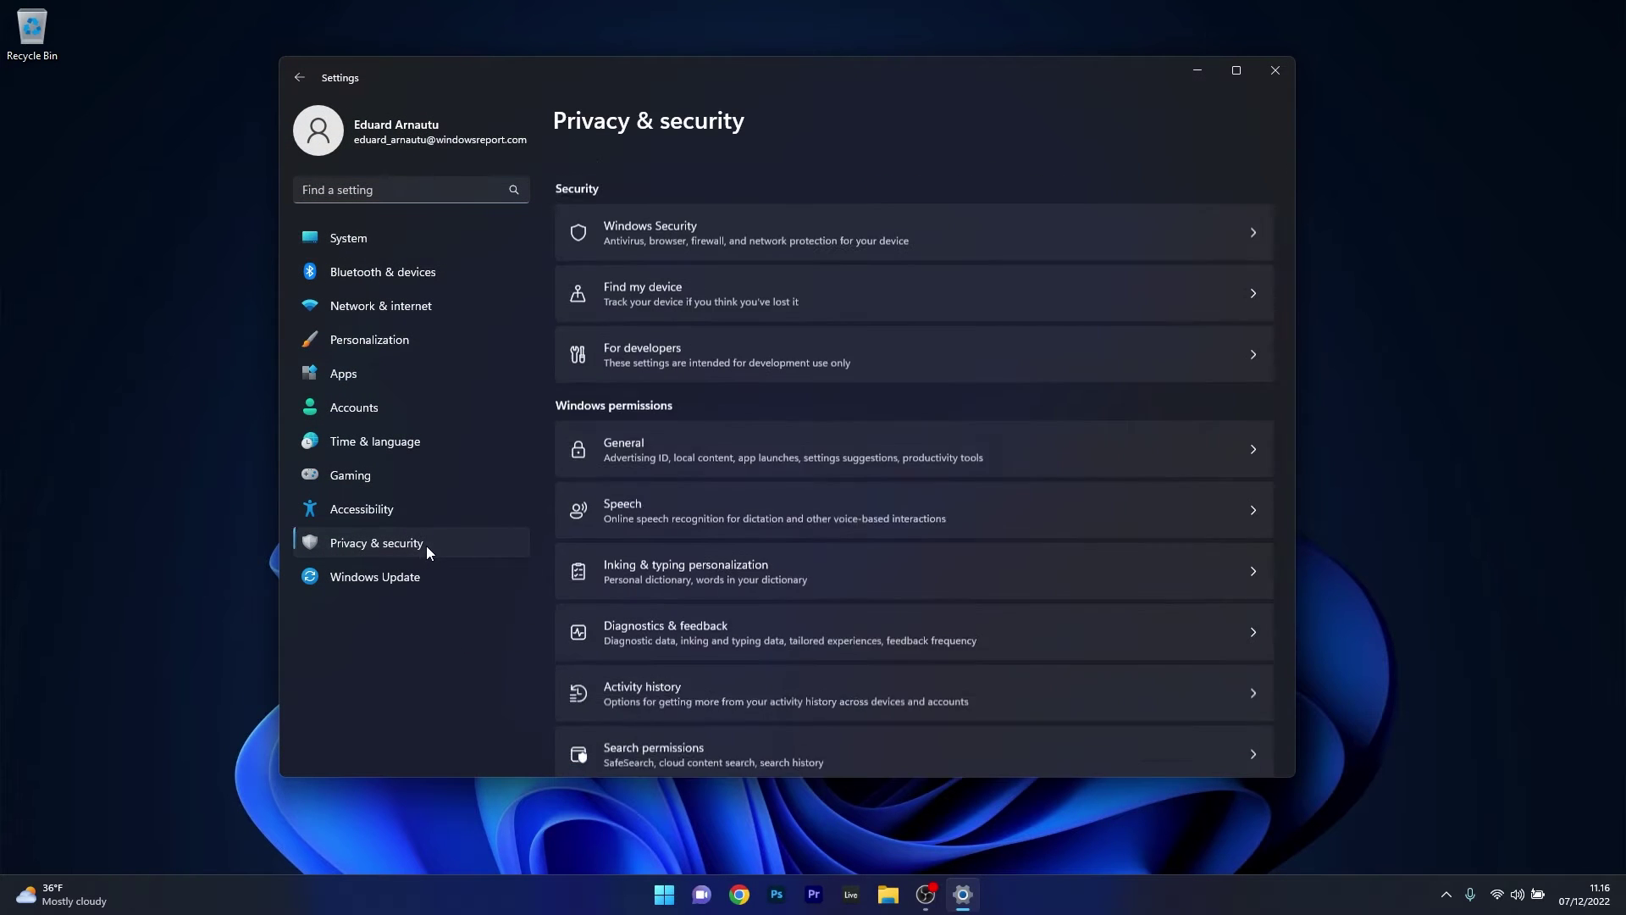
pyautogui.moveTo(1288, 251); pyautogui.dragTo(1288, 388)
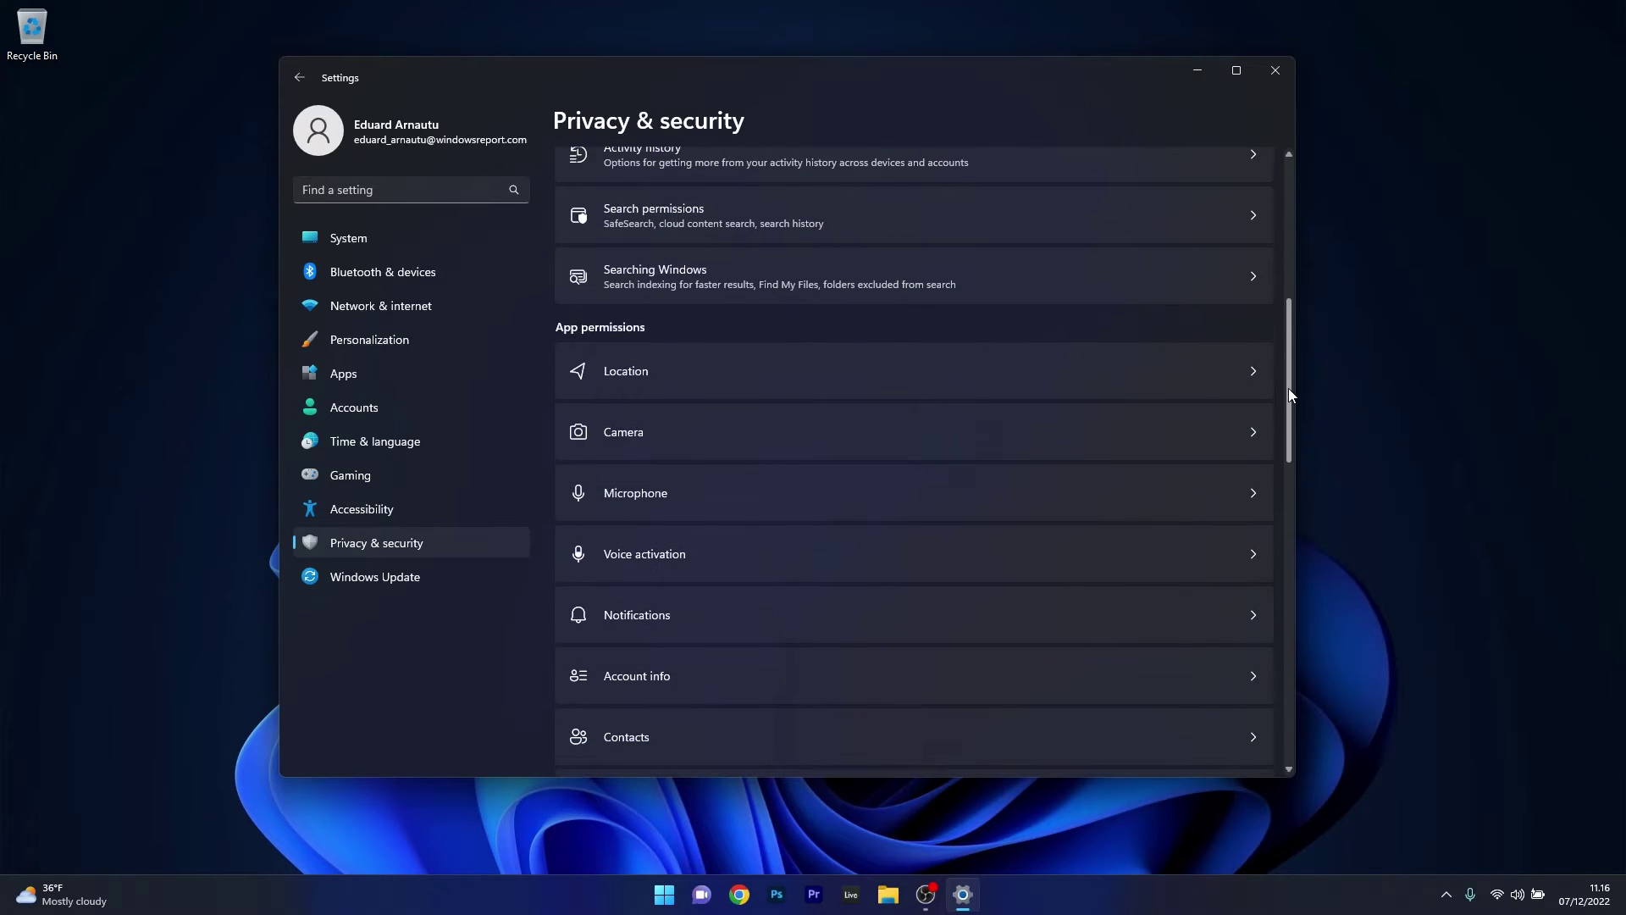
pyautogui.click(691, 432)
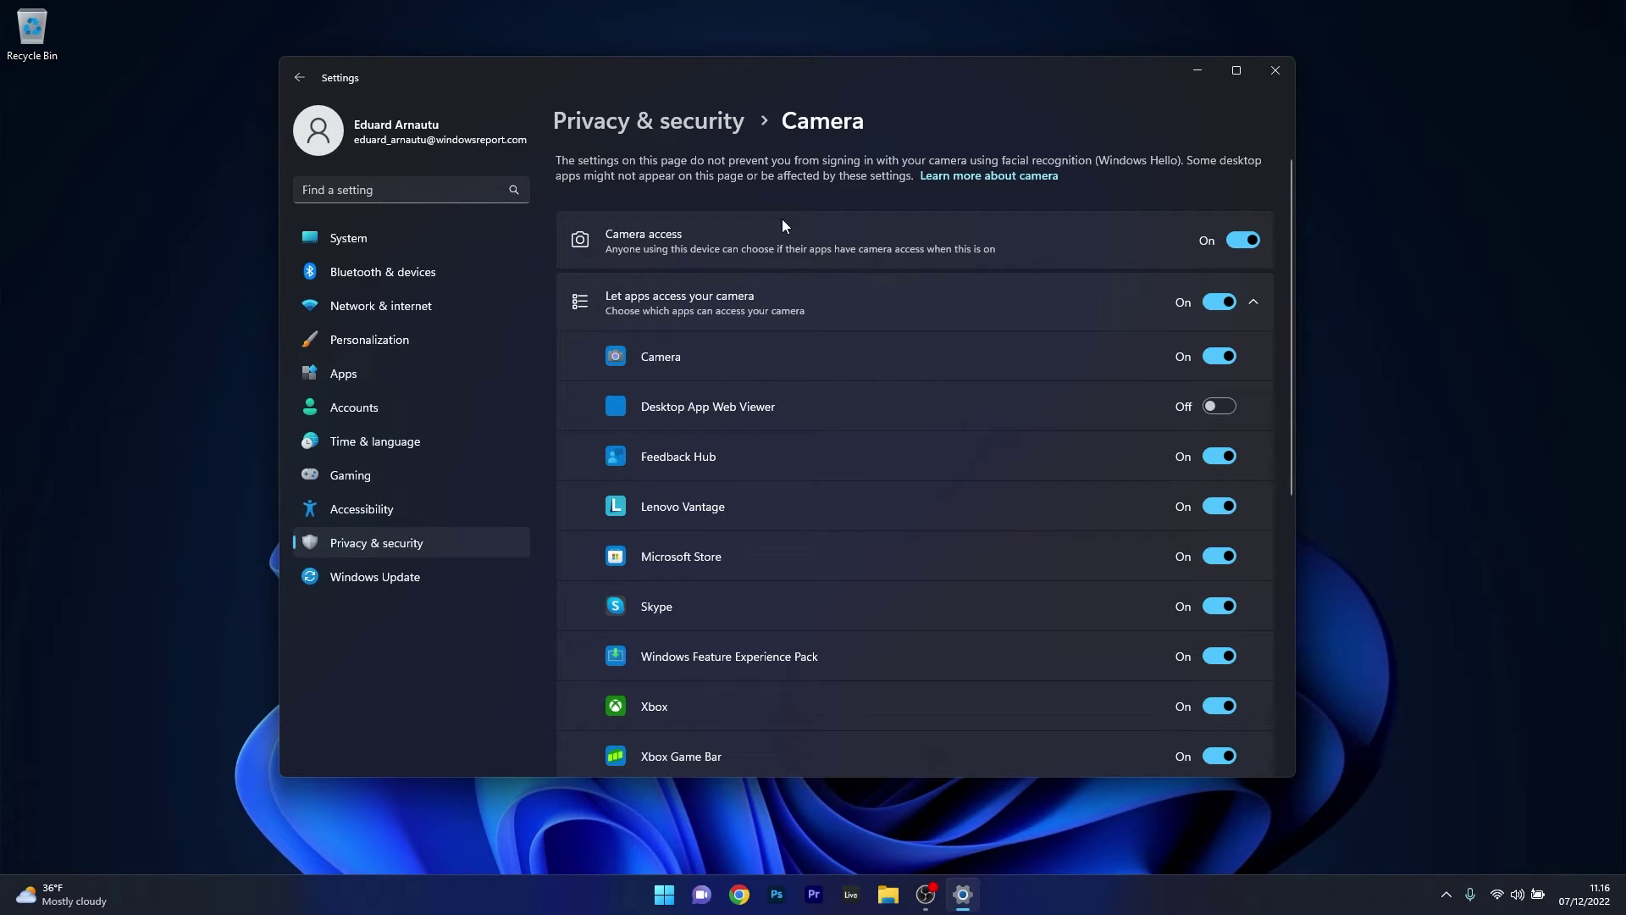
# Turn Camera access off and back on, then close Settings.
pyautogui.click(1250, 243)
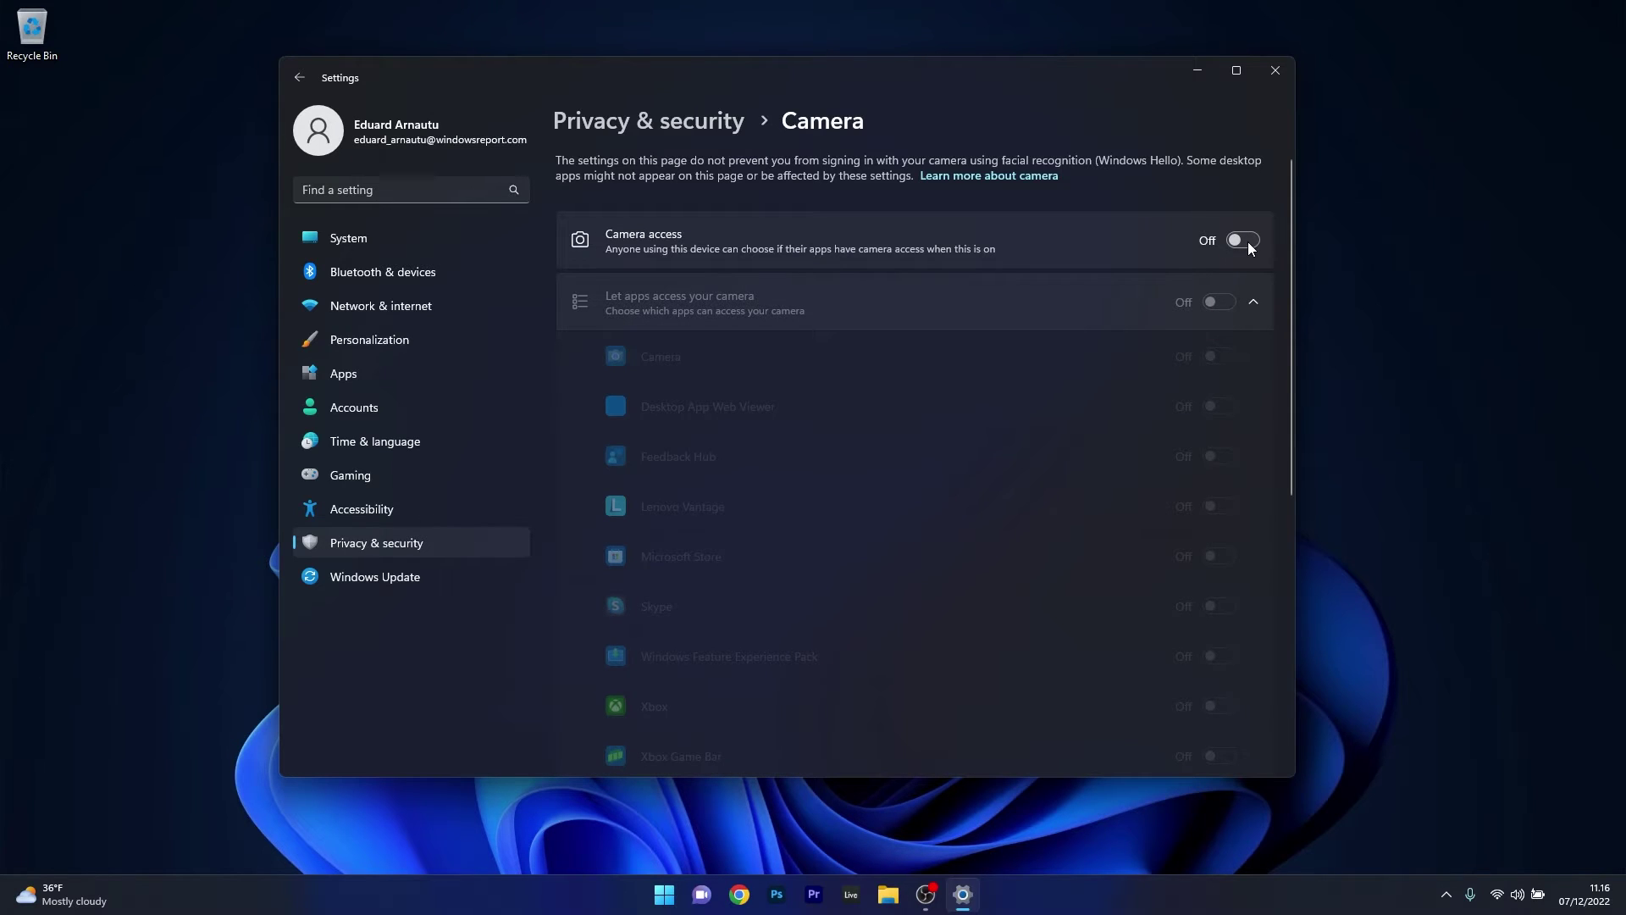
pyautogui.click(1248, 241)
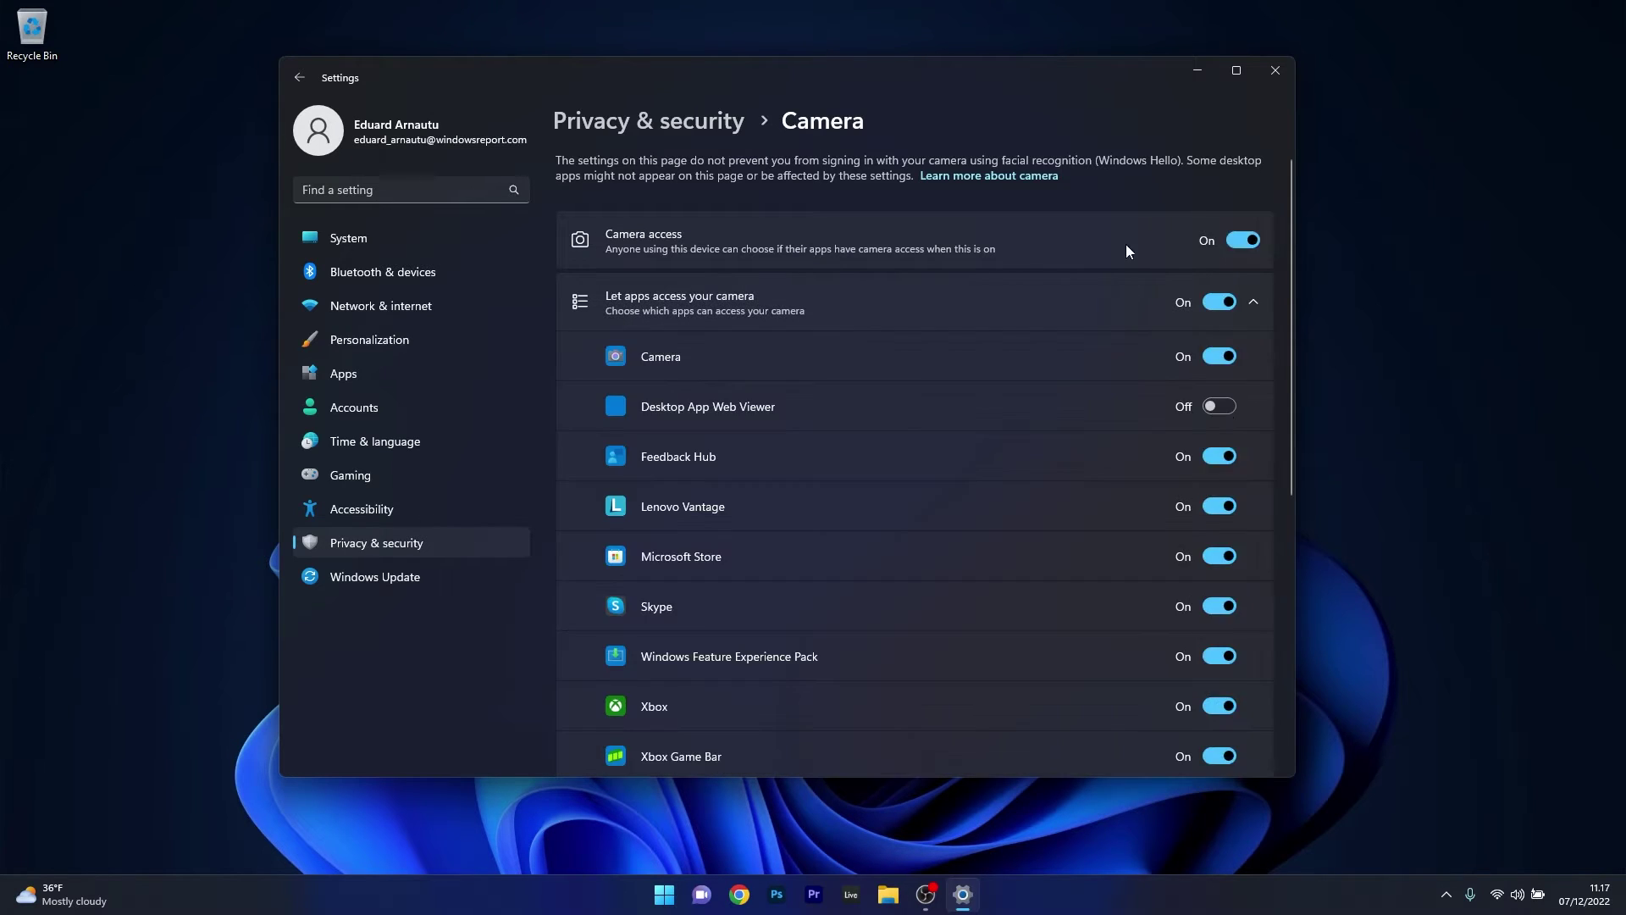
pyautogui.click(1275, 75)
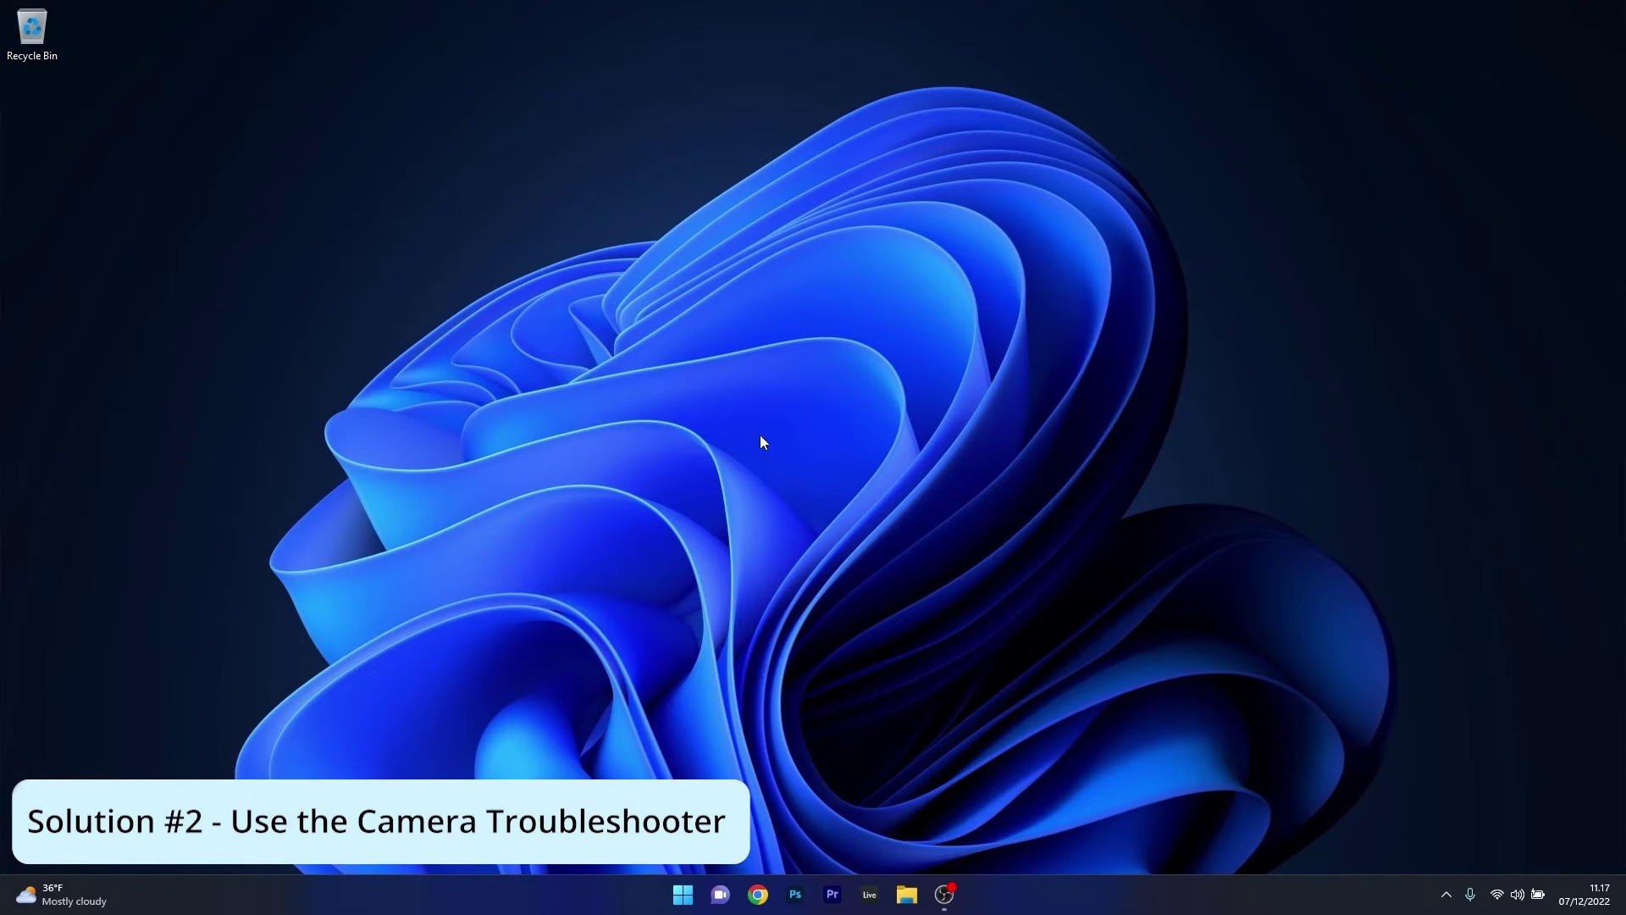
# Go to System › Troubleshoot › Other troubleshooters in Settings.
pyautogui.click(682, 894)
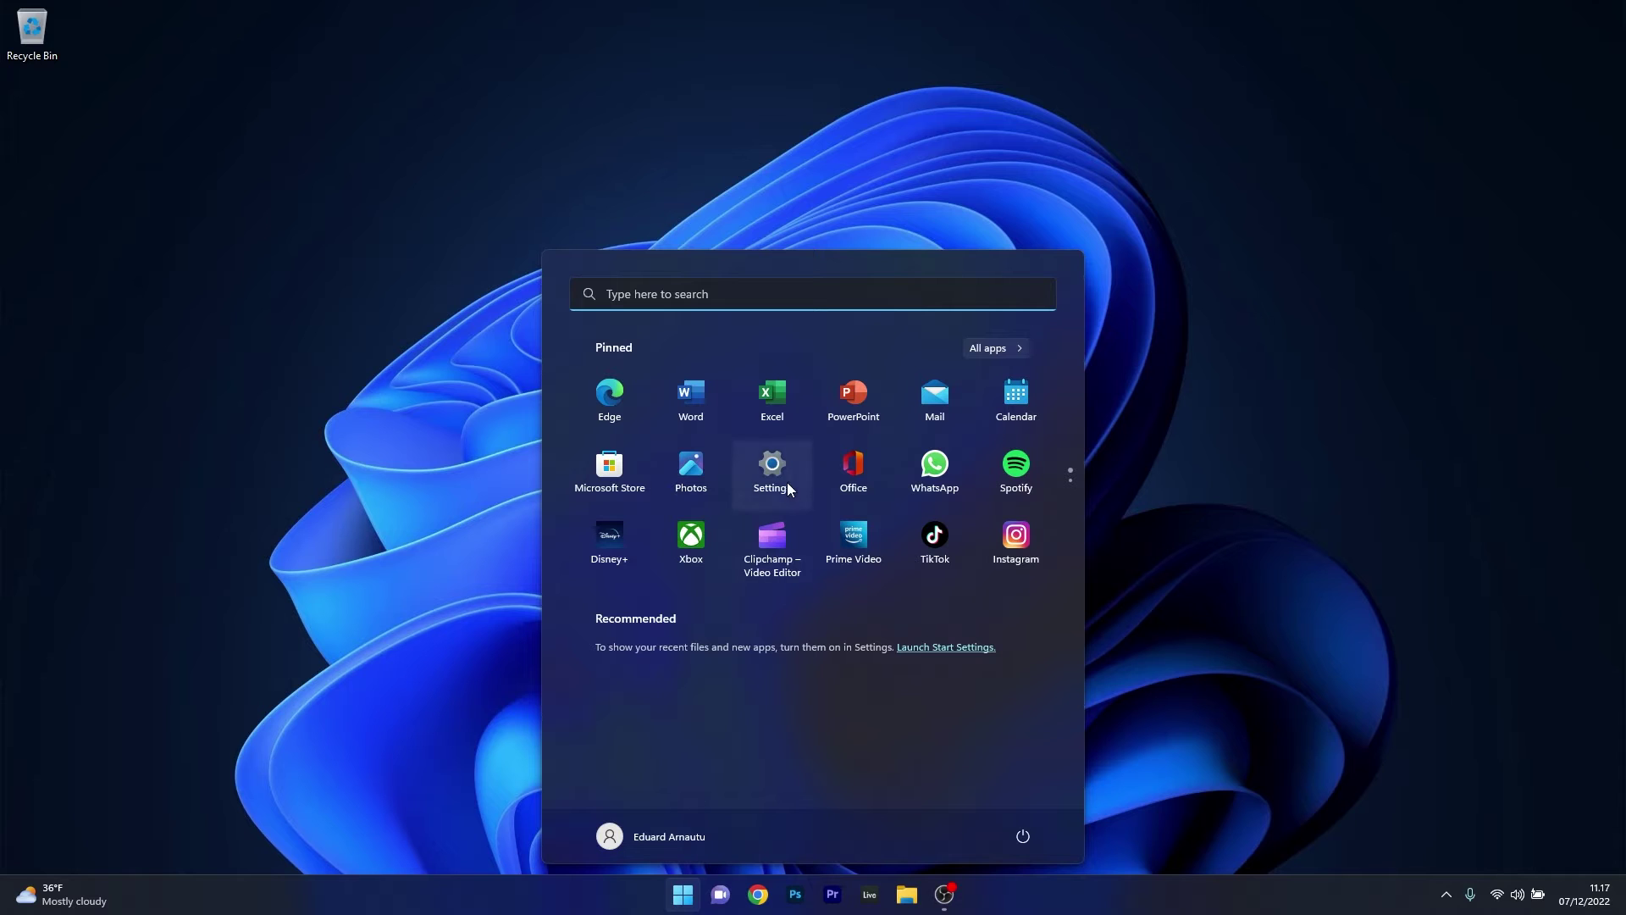
pyautogui.click(772, 468)
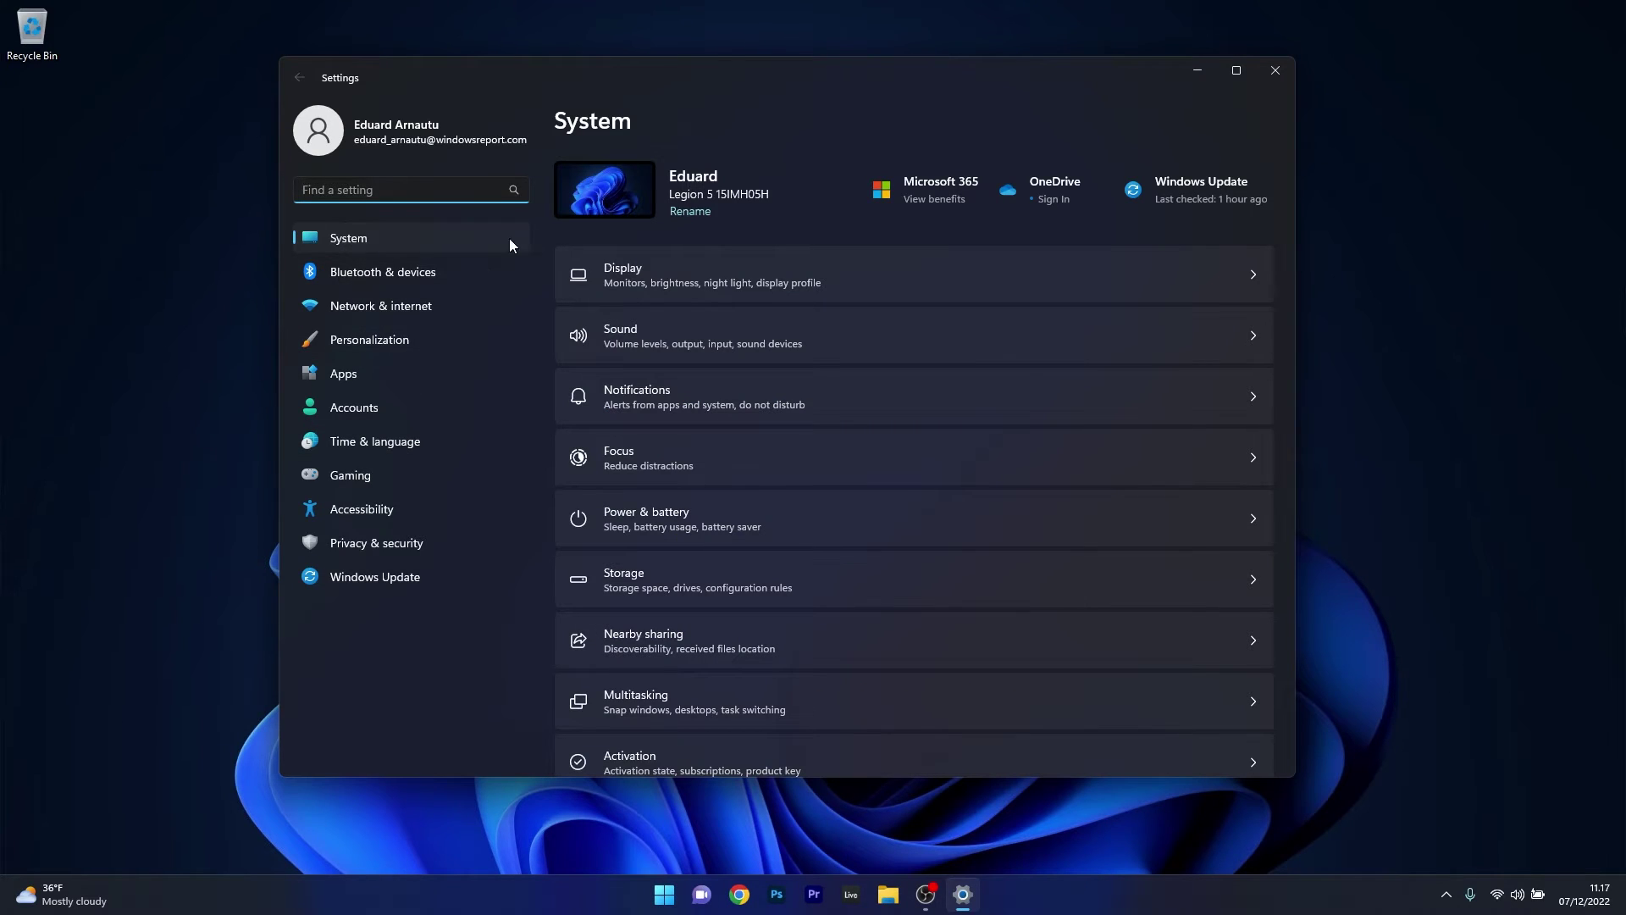
pyautogui.moveTo(1289, 295); pyautogui.dragTo(1268, 465)
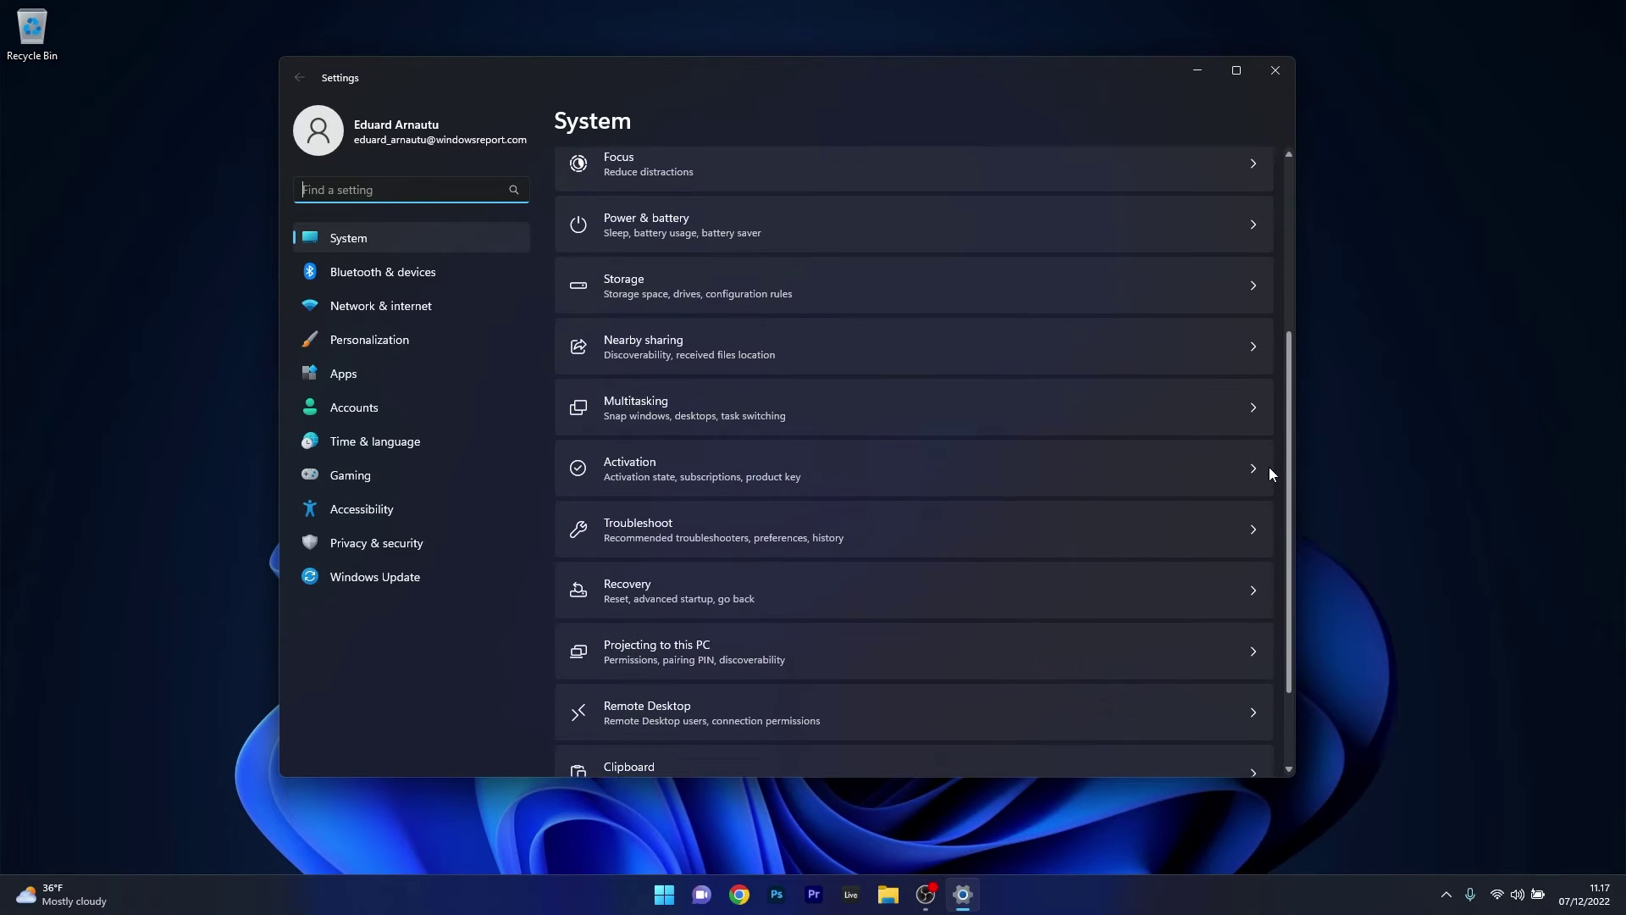
pyautogui.click(1034, 526)
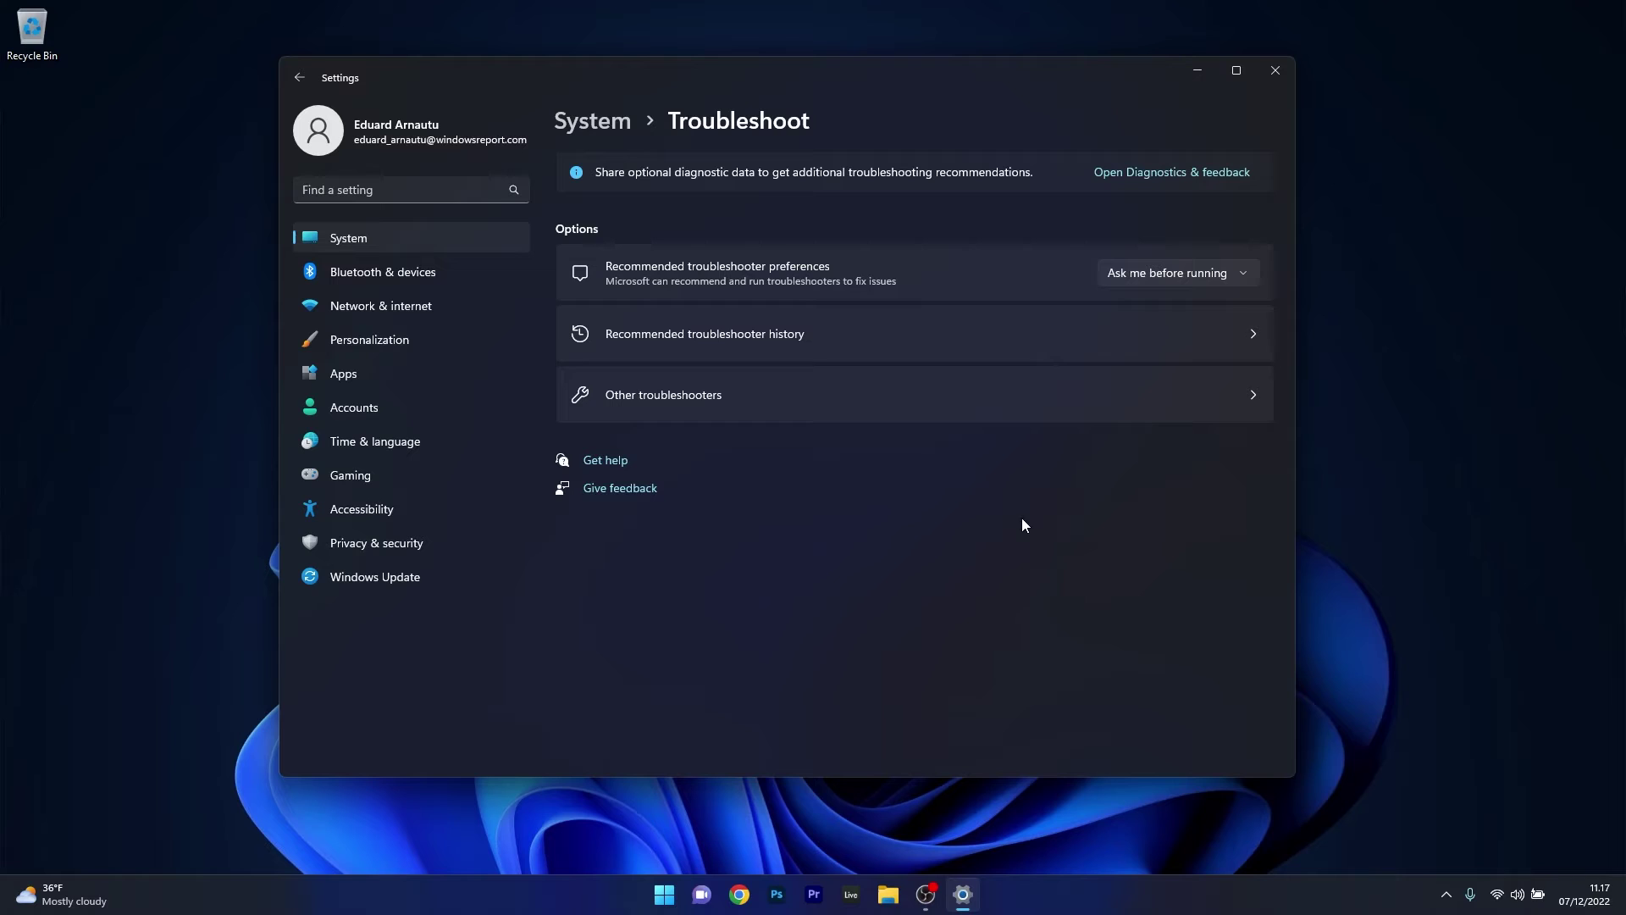
pyautogui.click(874, 395)
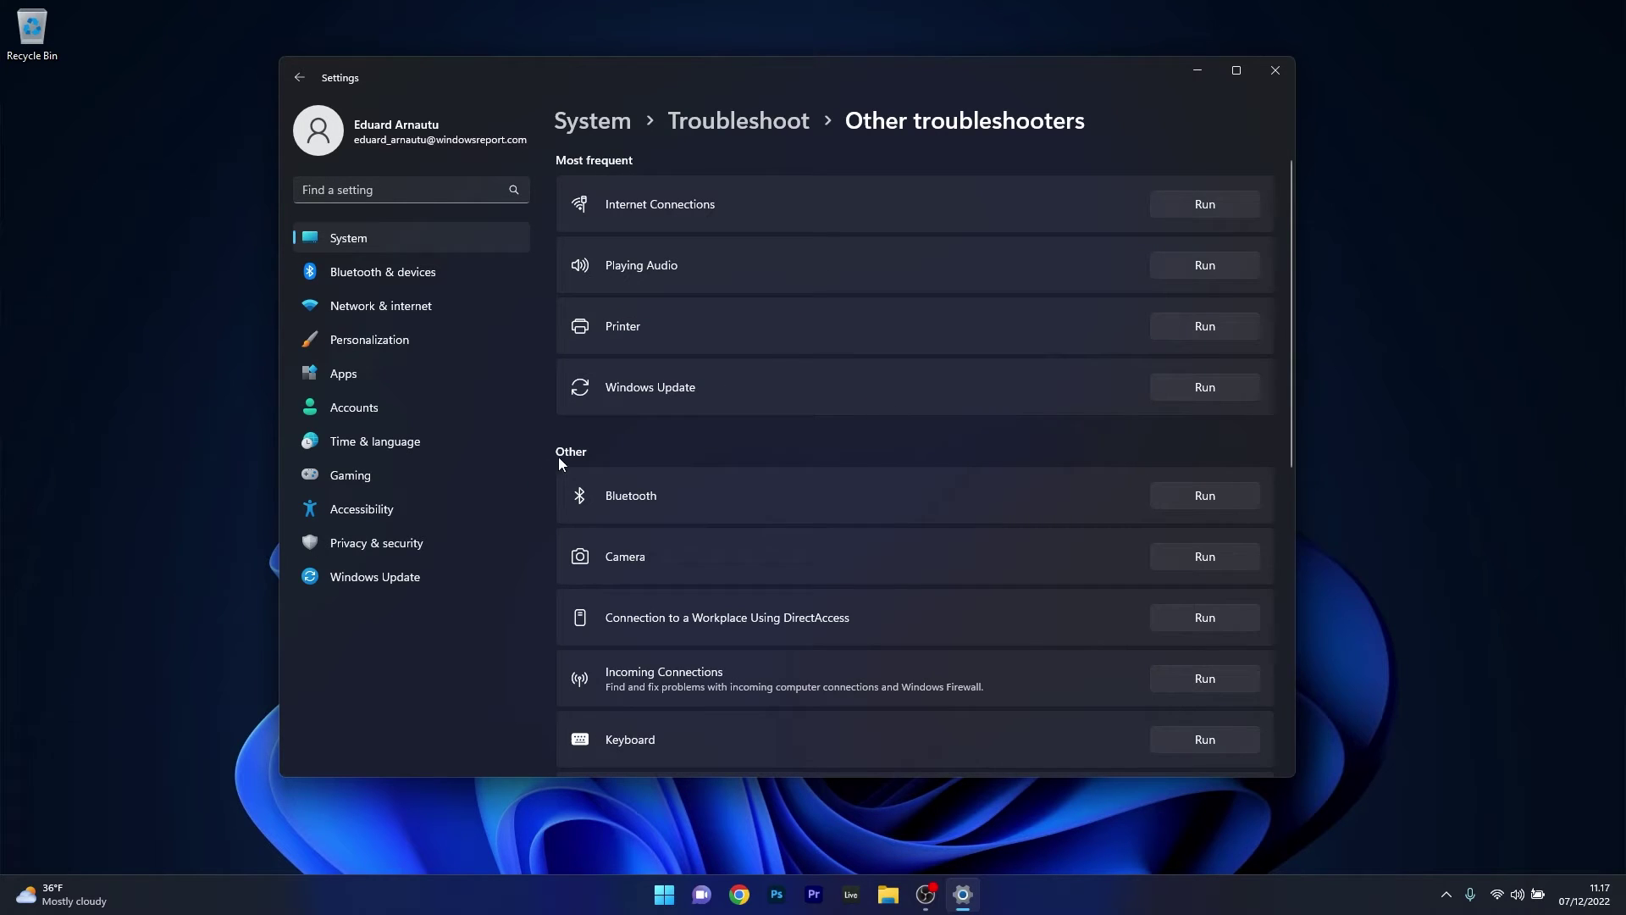
# Run the Camera troubleshooter, then close Get Help and Settings.
pyautogui.click(1217, 555)
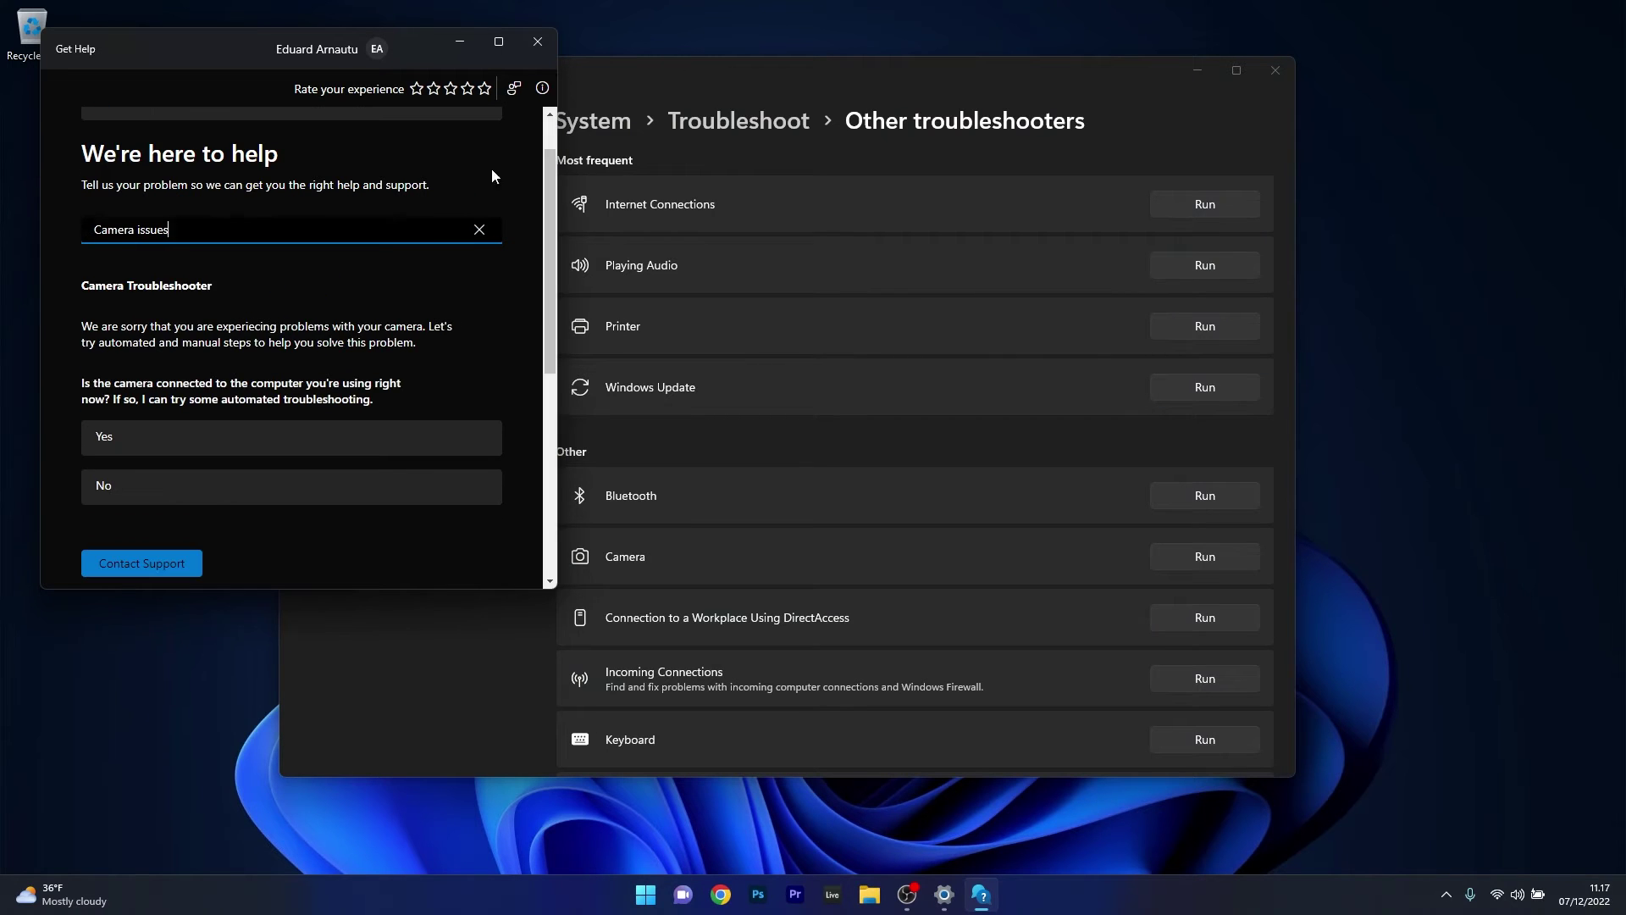
pyautogui.click(537, 44)
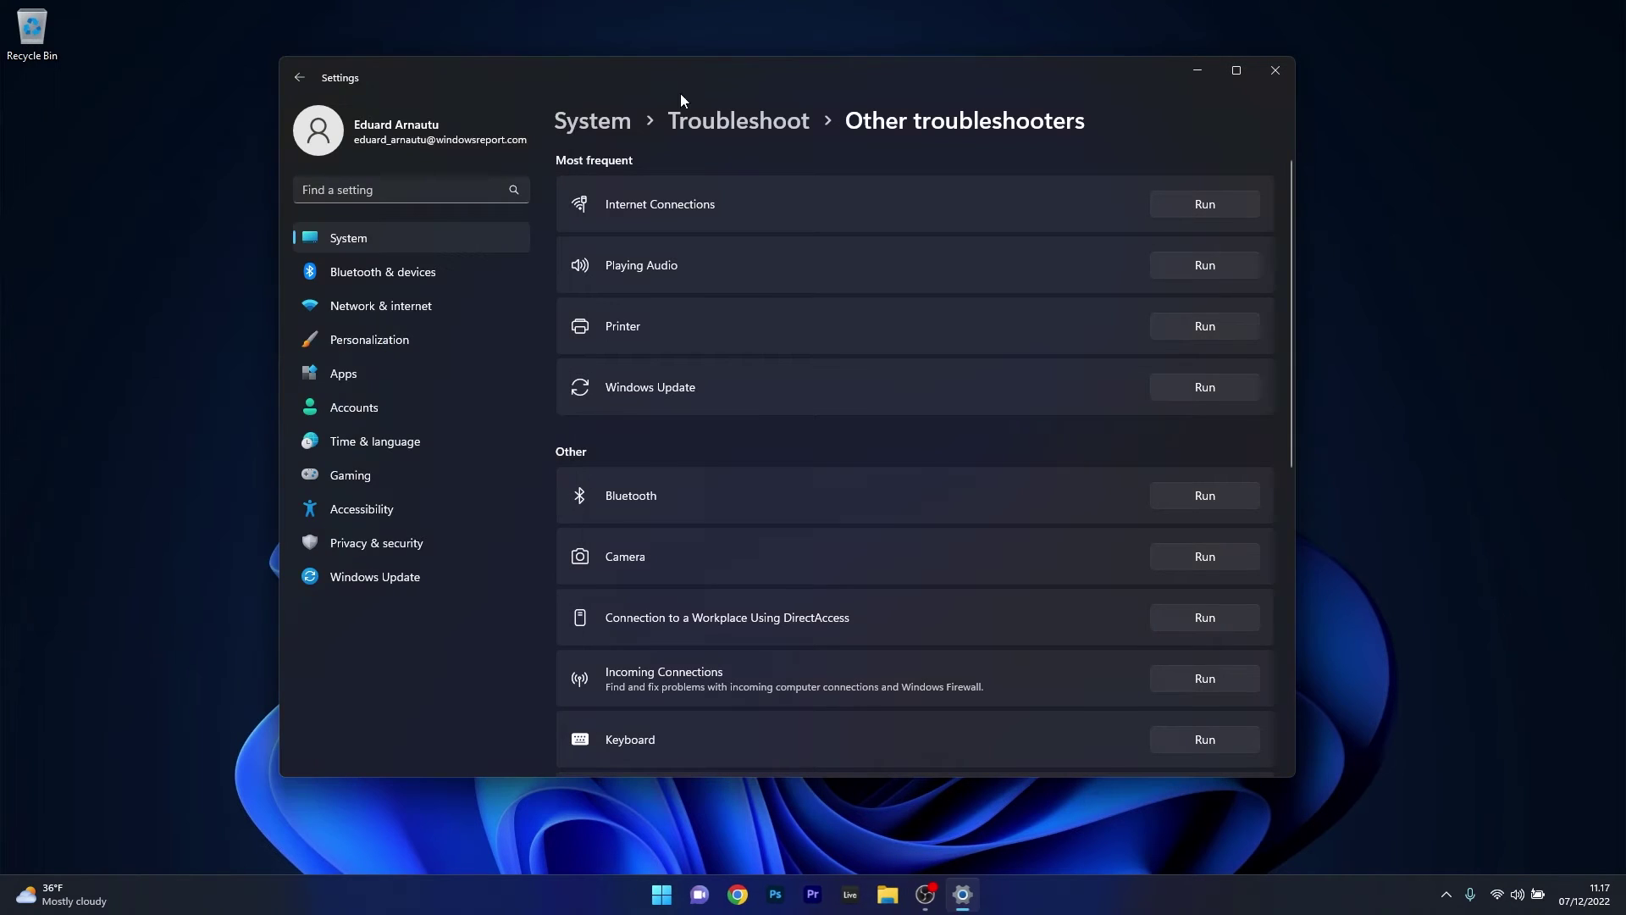
pyautogui.click(1276, 70)
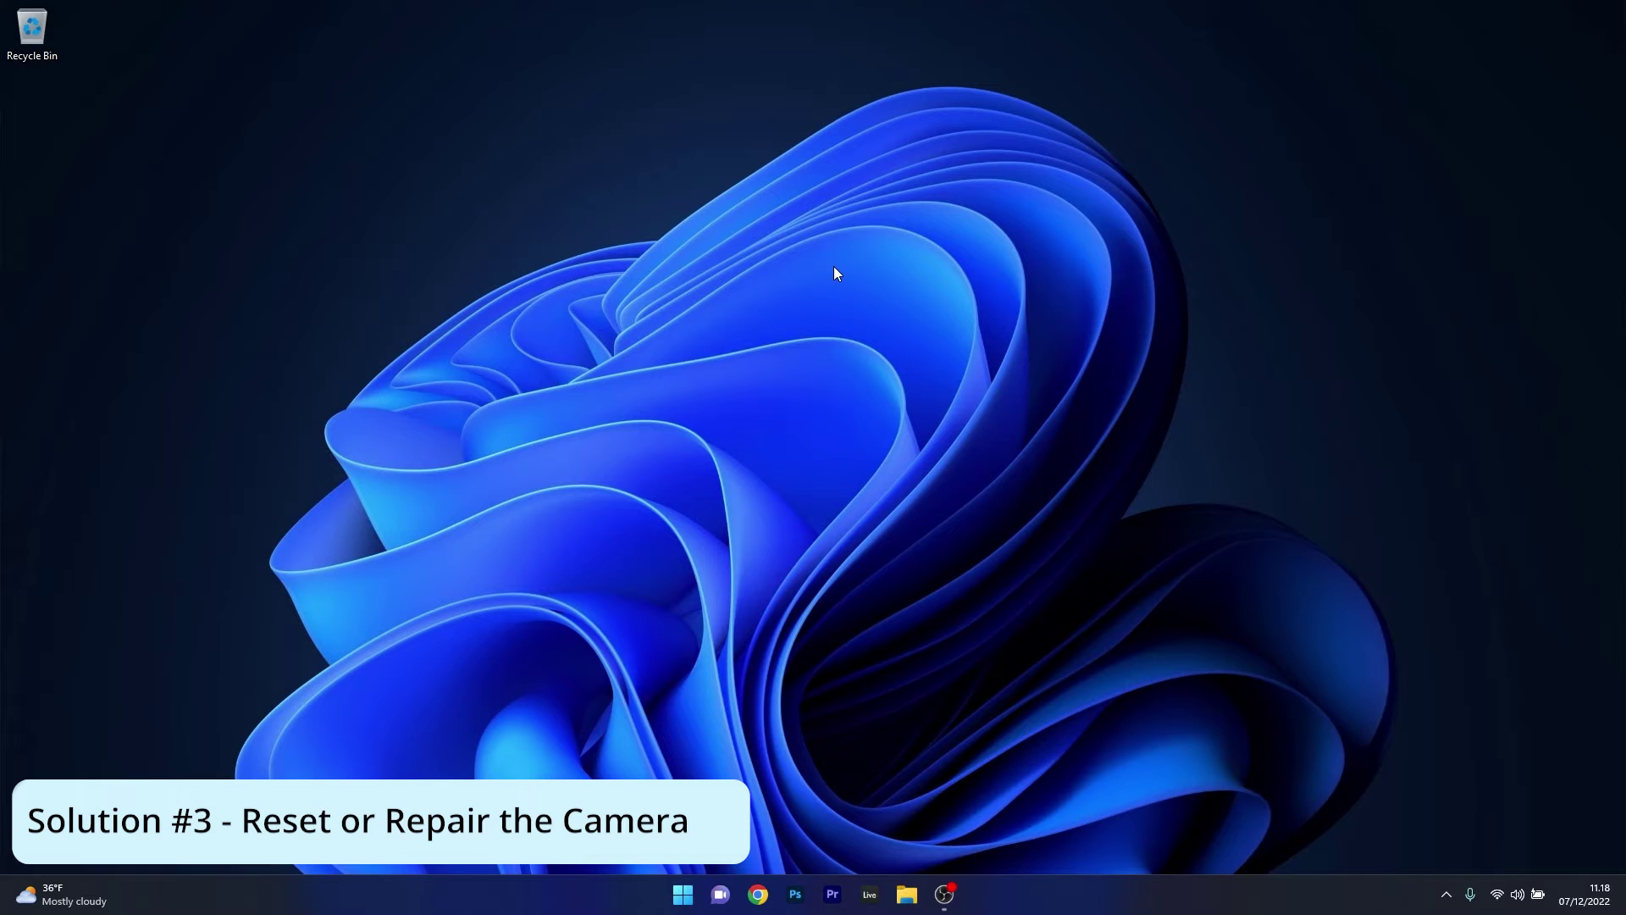
# Open Apps › Installed apps in Settings and bring up the Camera app's '...' menu.
pyautogui.click(682, 893)
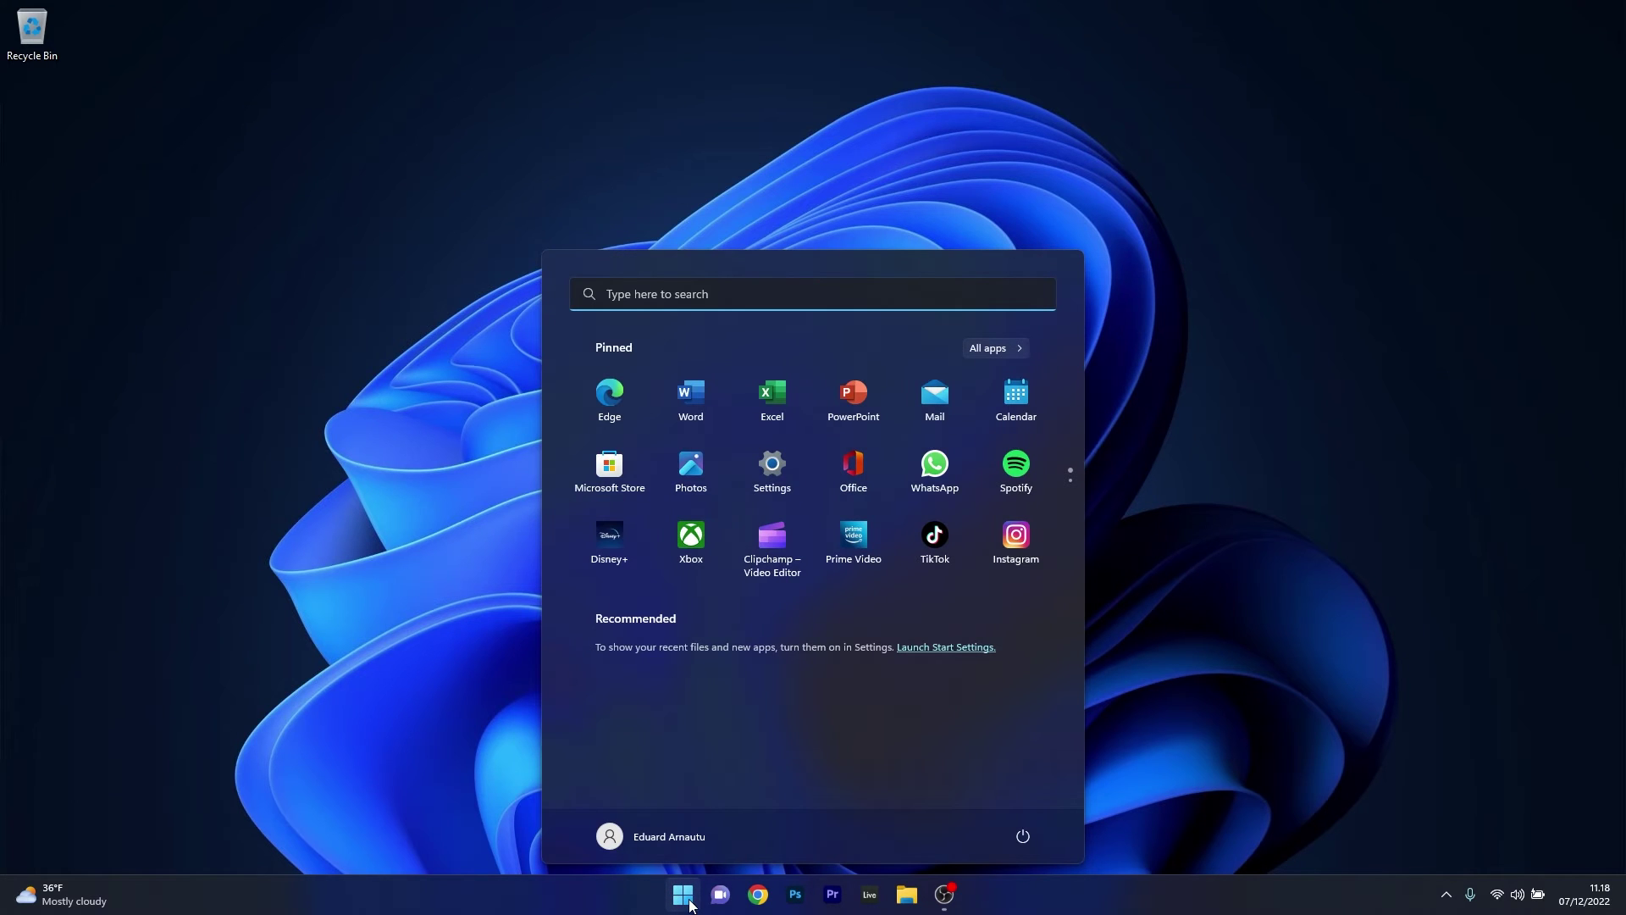
pyautogui.click(768, 467)
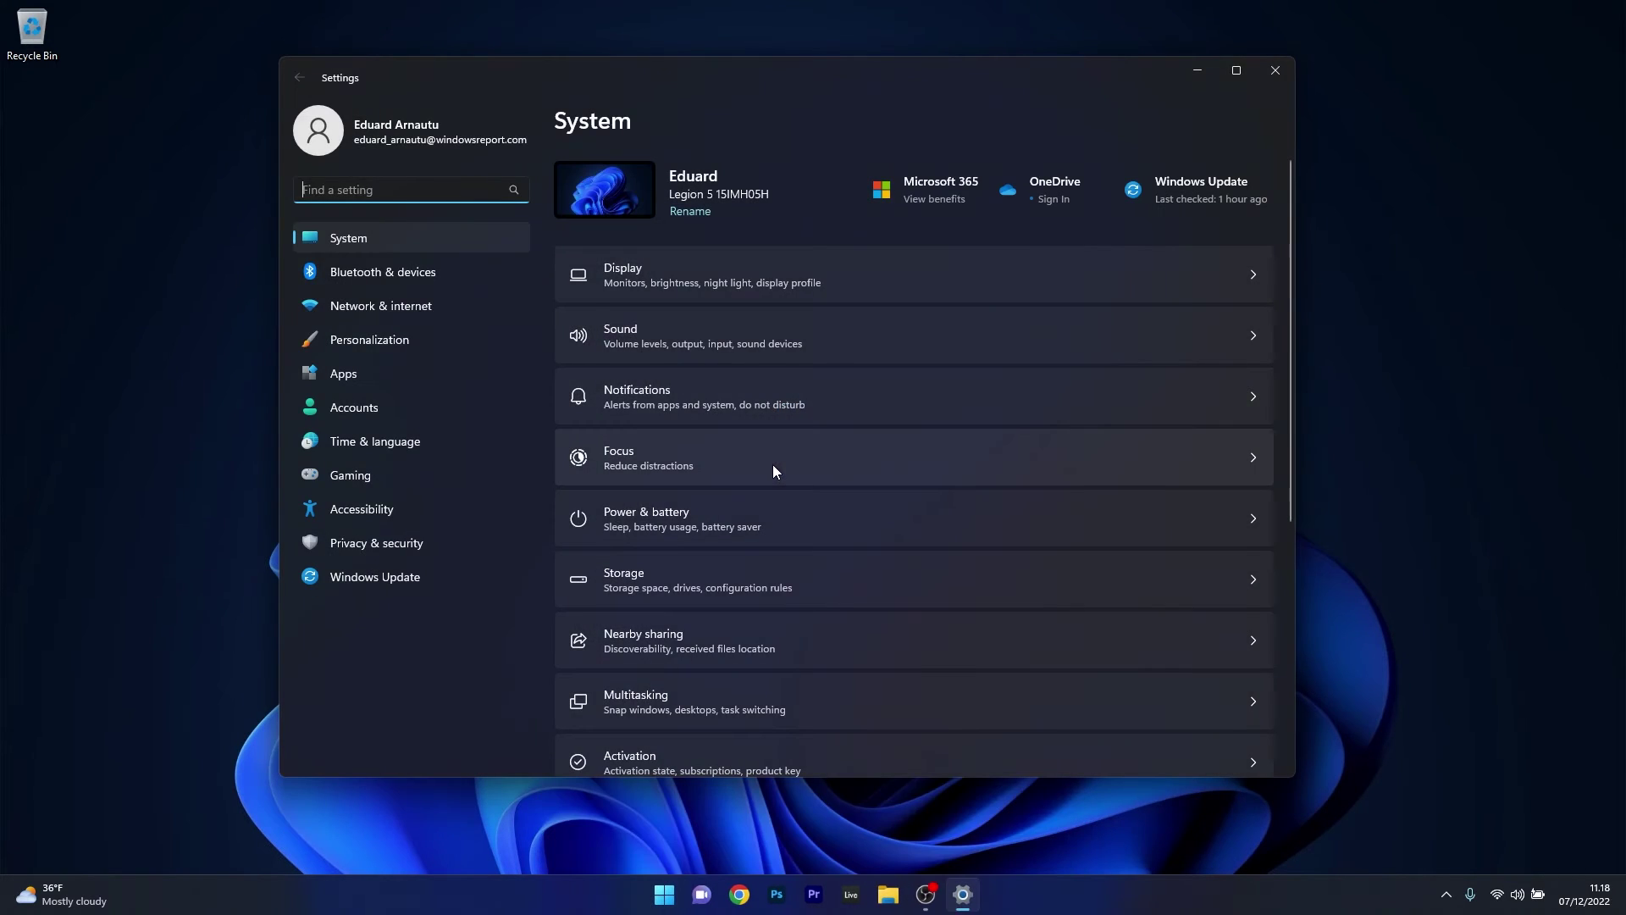
pyautogui.click(364, 377)
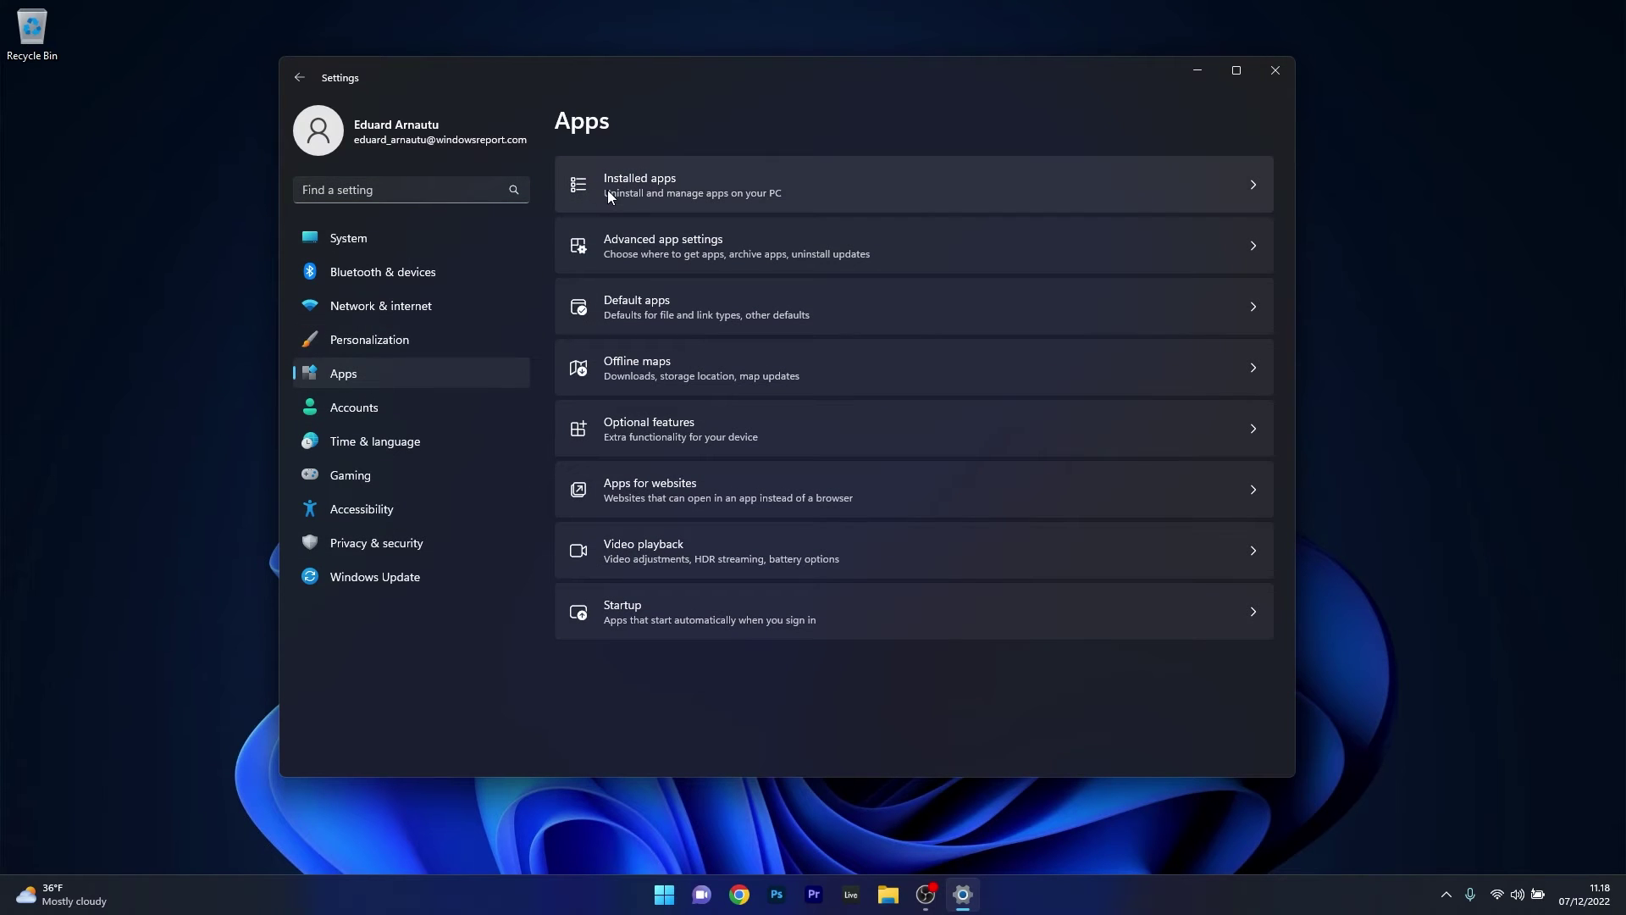
pyautogui.click(1040, 185)
pyautogui.moveTo(1289, 176); pyautogui.dragTo(1291, 223)
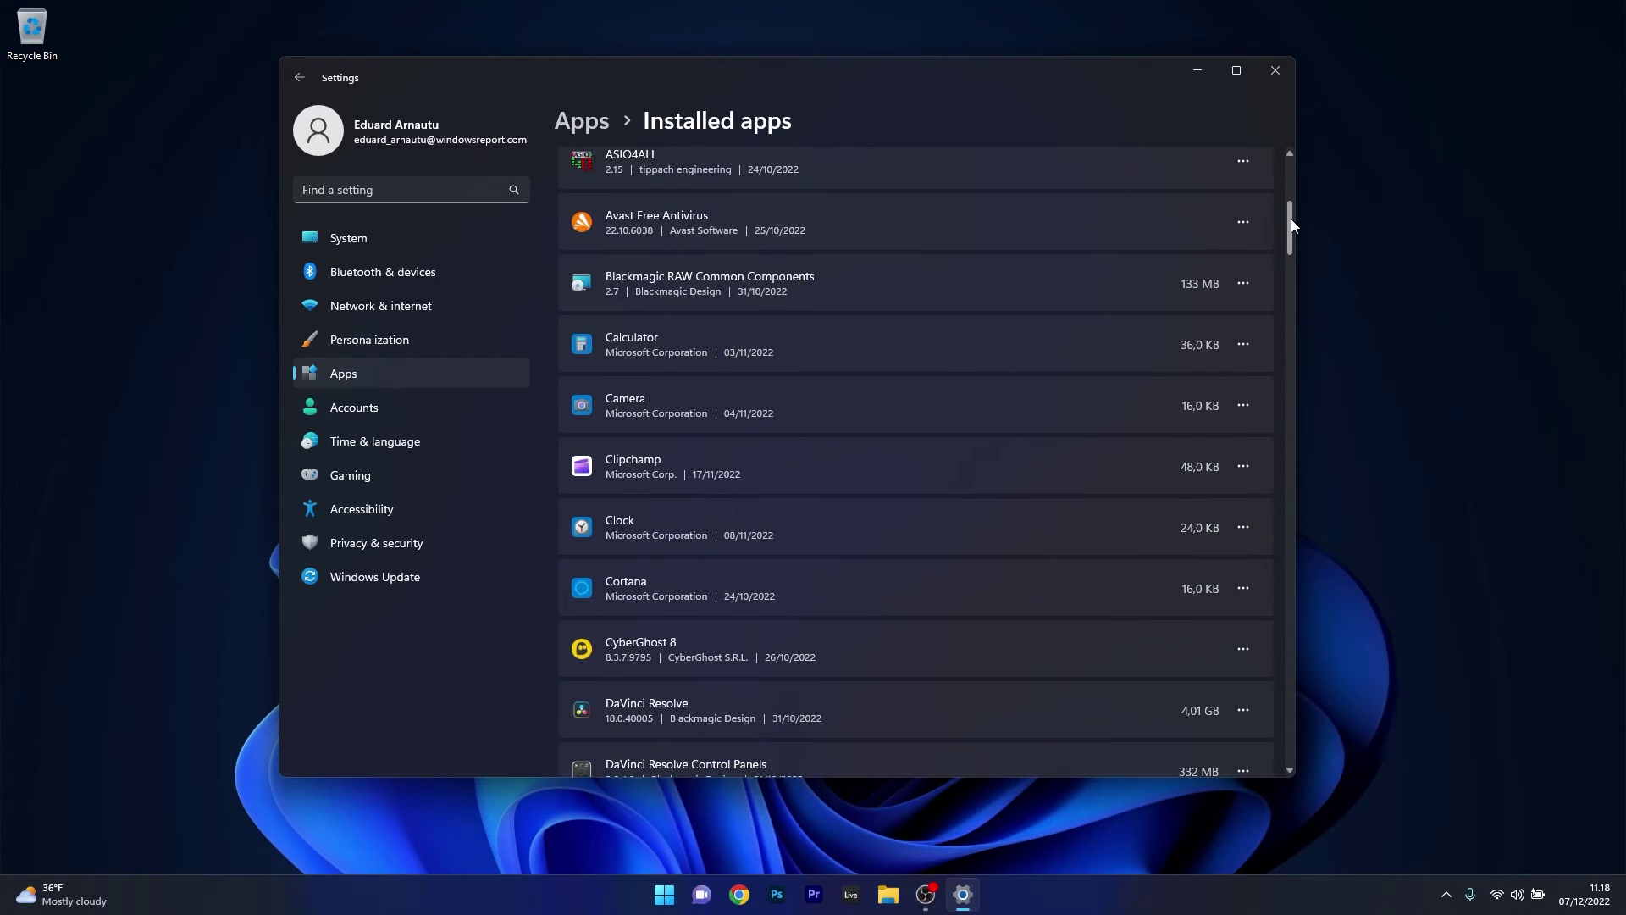
pyautogui.click(1247, 405)
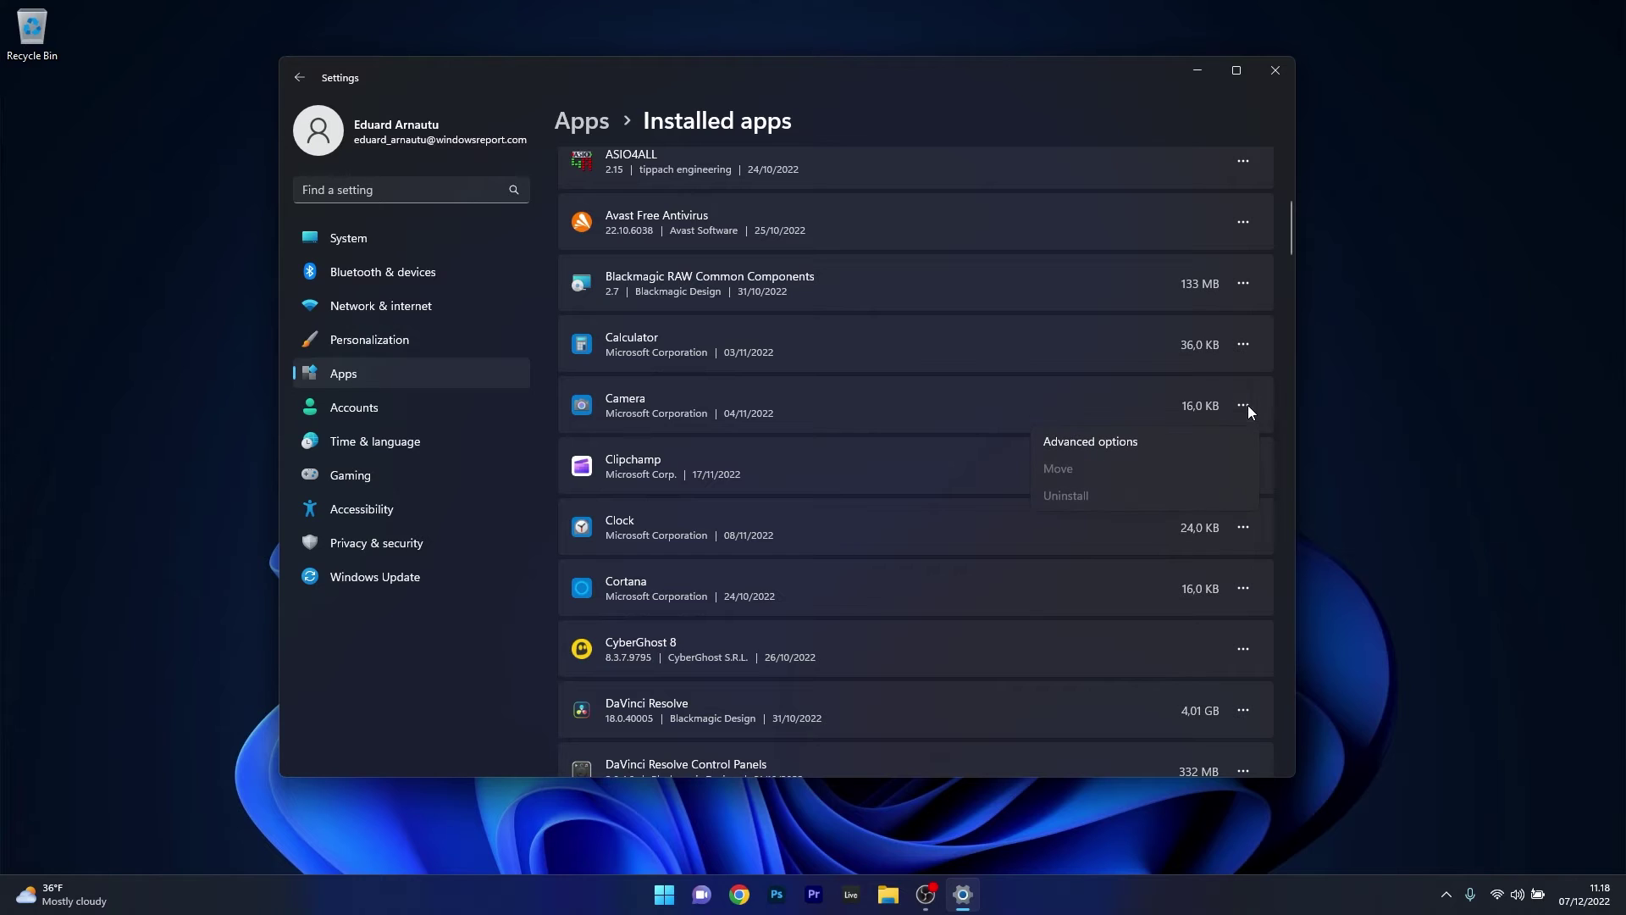
# View the Camera app's Advanced options with Repair and Reset, then close Settings.
pyautogui.click(1150, 442)
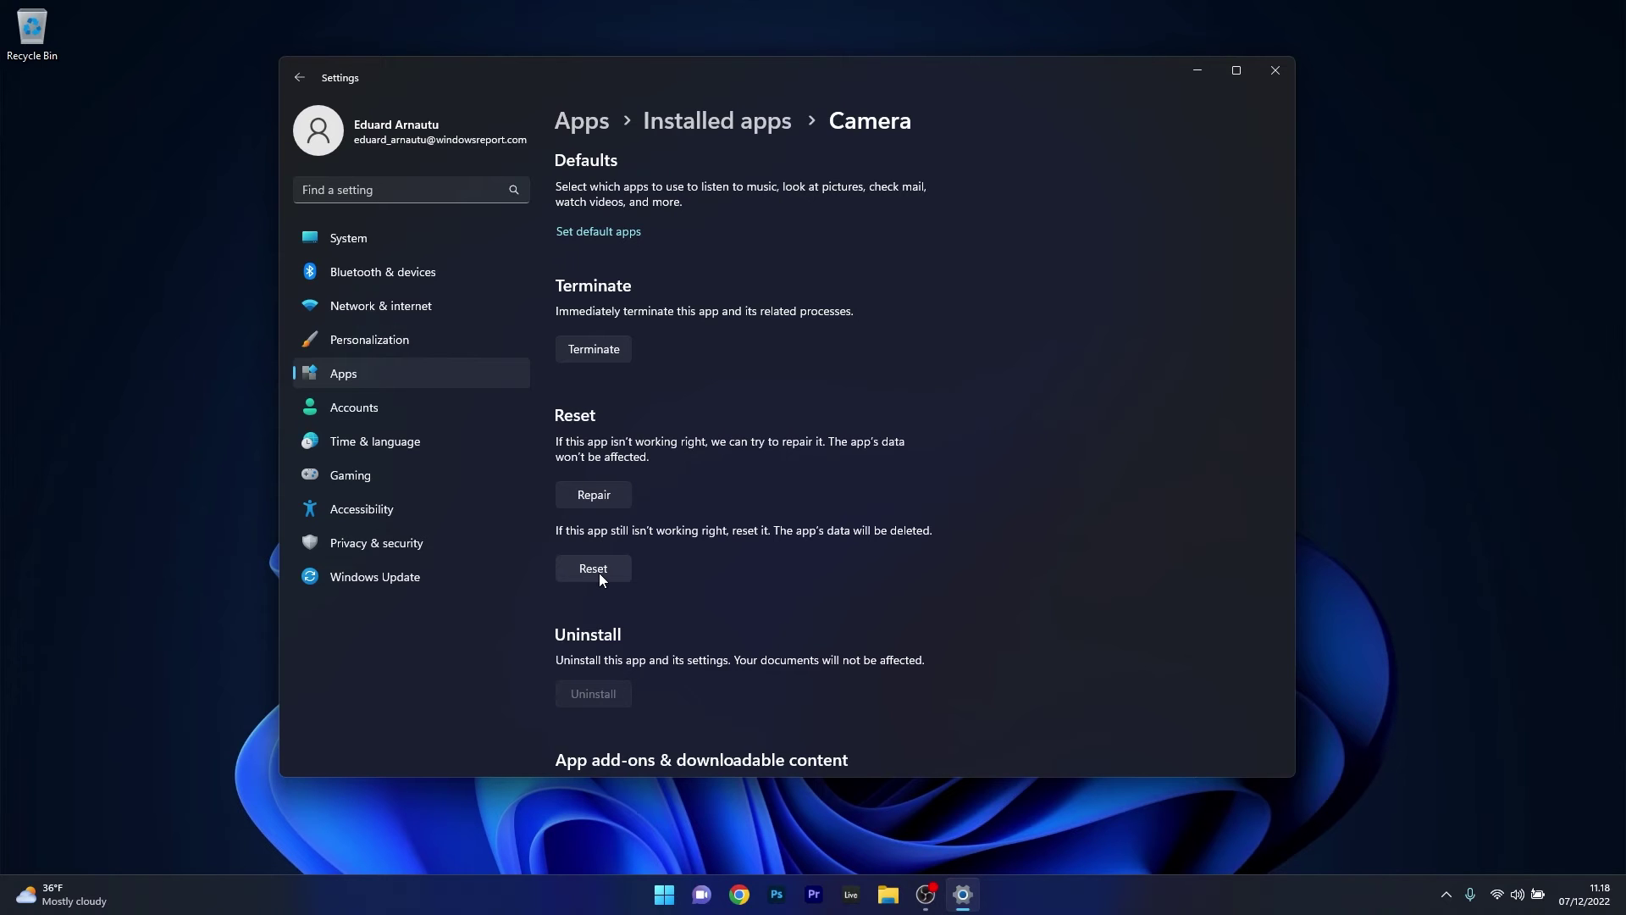
pyautogui.click(1282, 71)
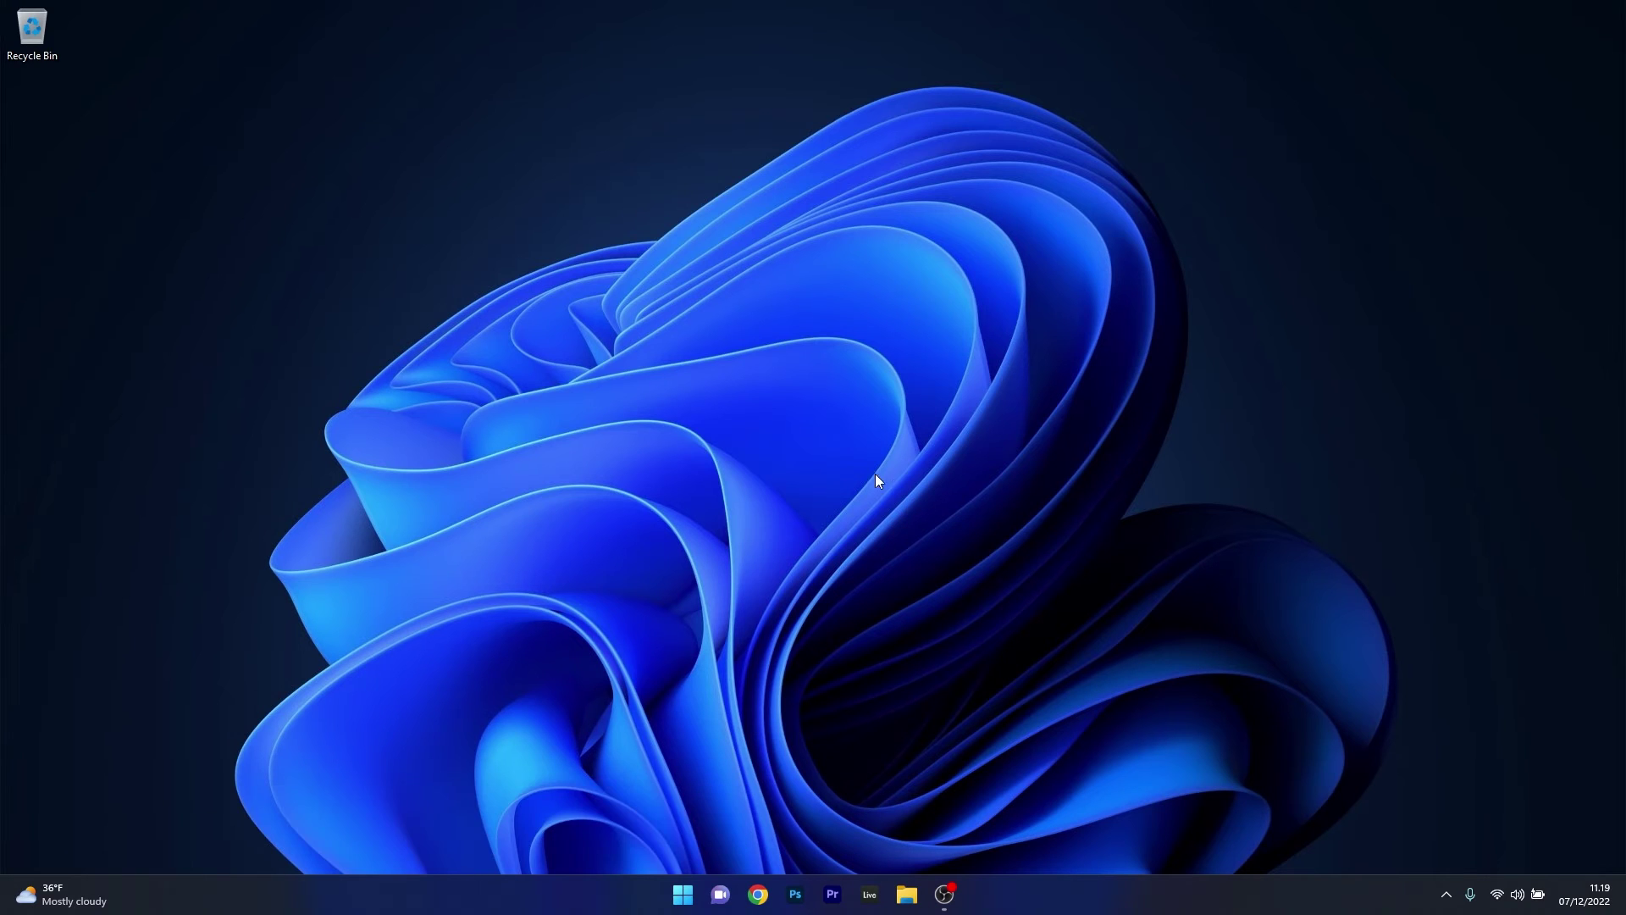
# Open Device Manager from the Win+X menu, centre it, and expand Cameras.
pyautogui.rightClick(682, 894)
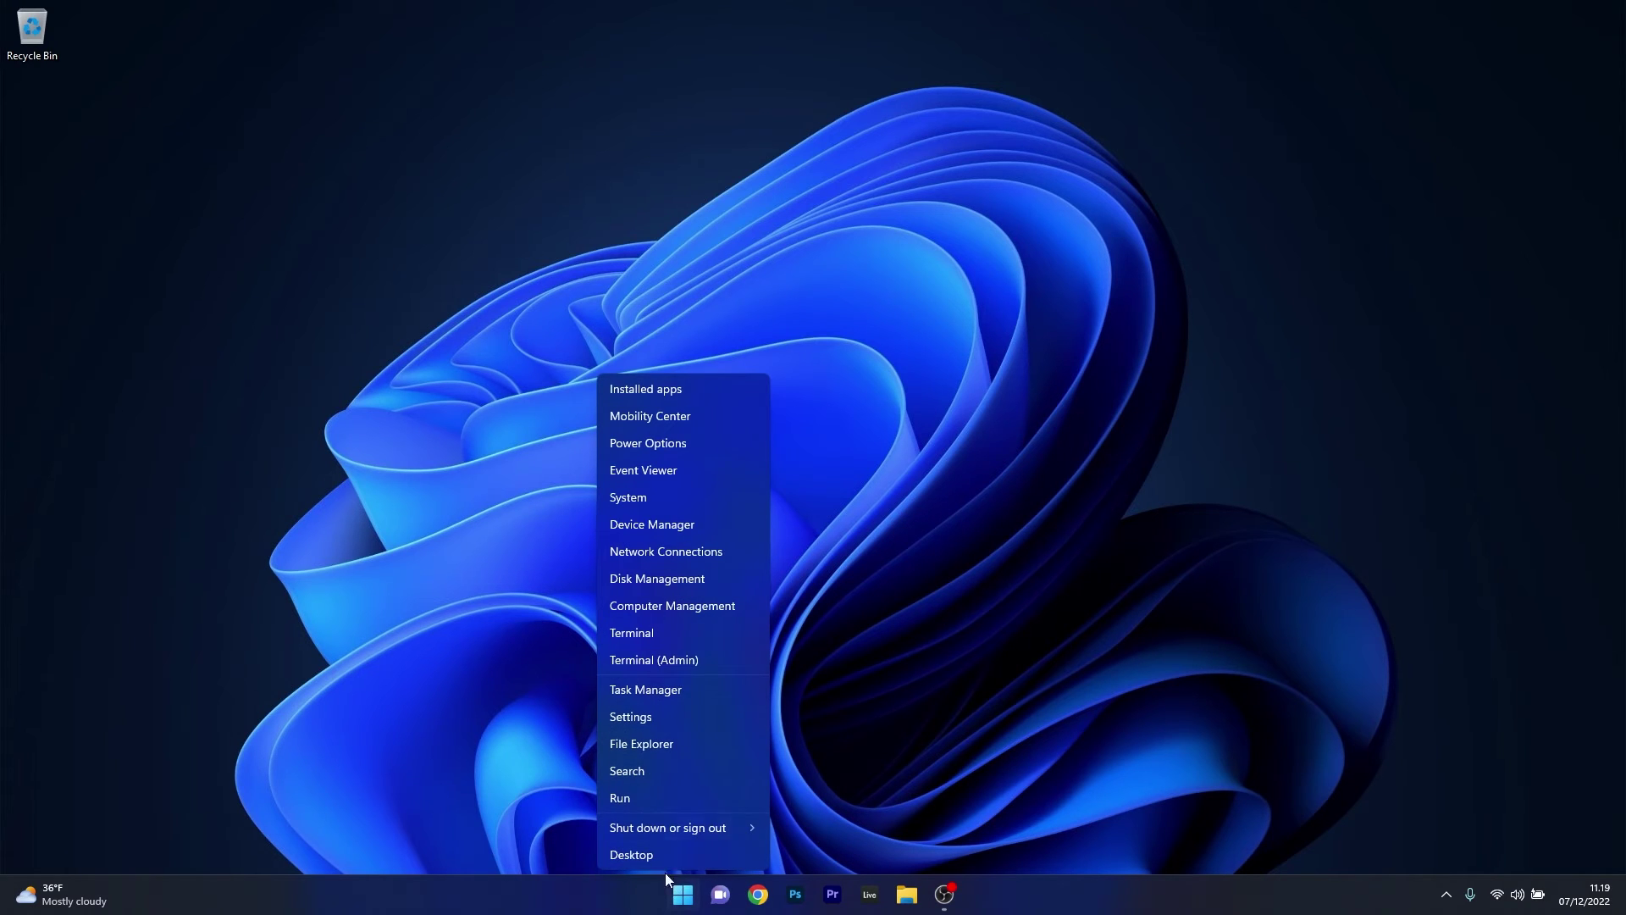
pyautogui.click(734, 524)
pyautogui.moveTo(421, 54); pyautogui.dragTo(851, 176)
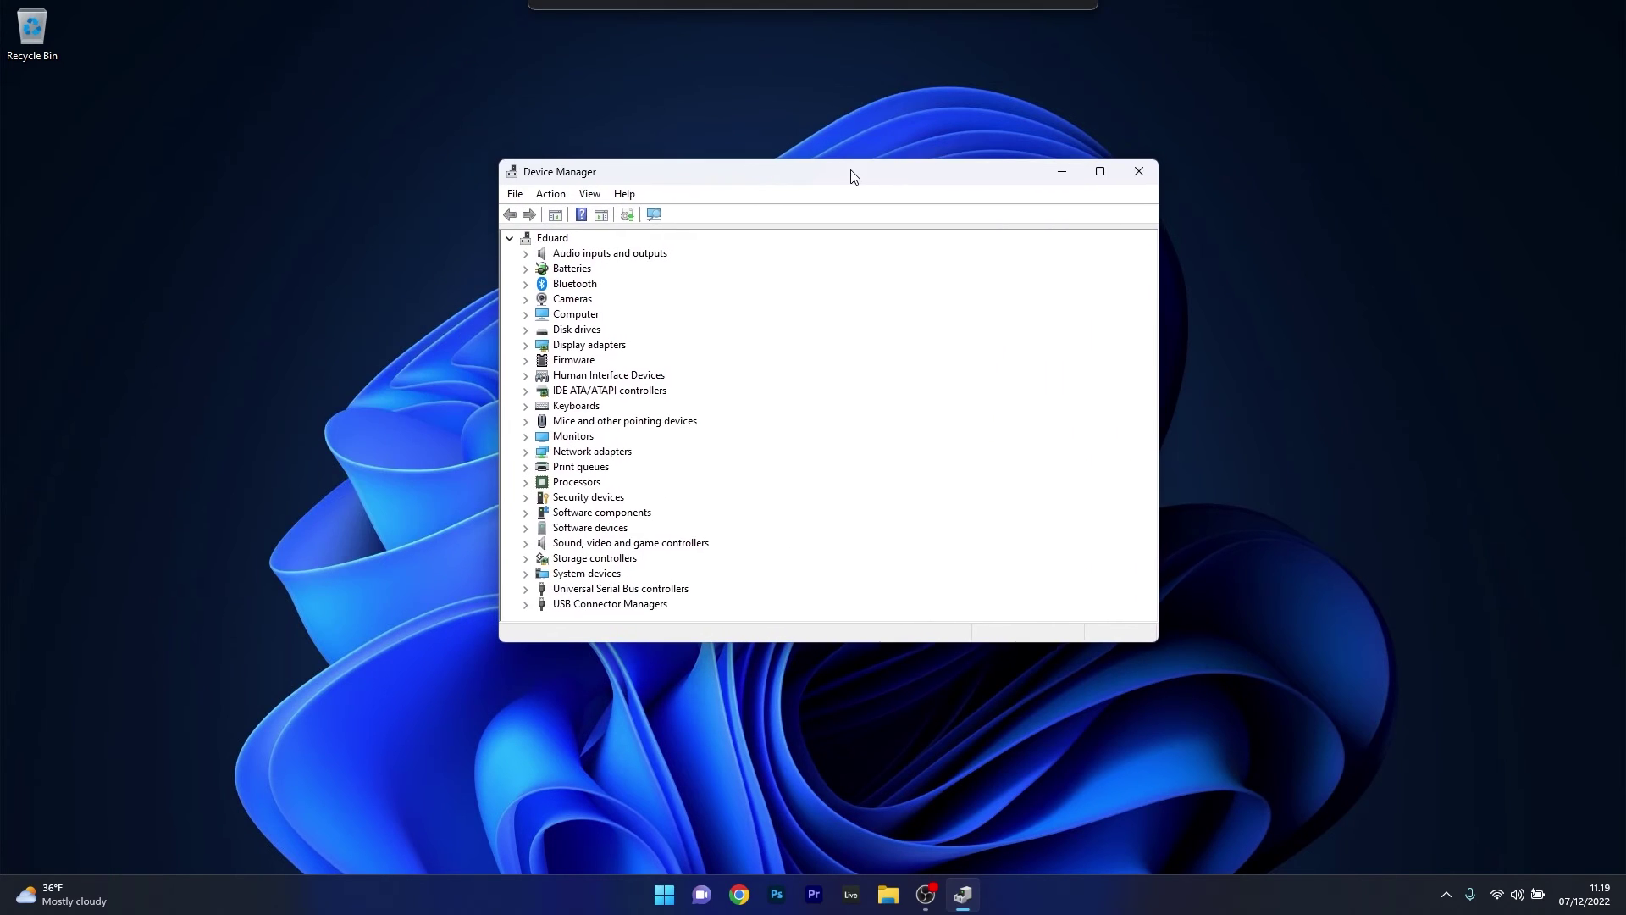
pyautogui.click(525, 299)
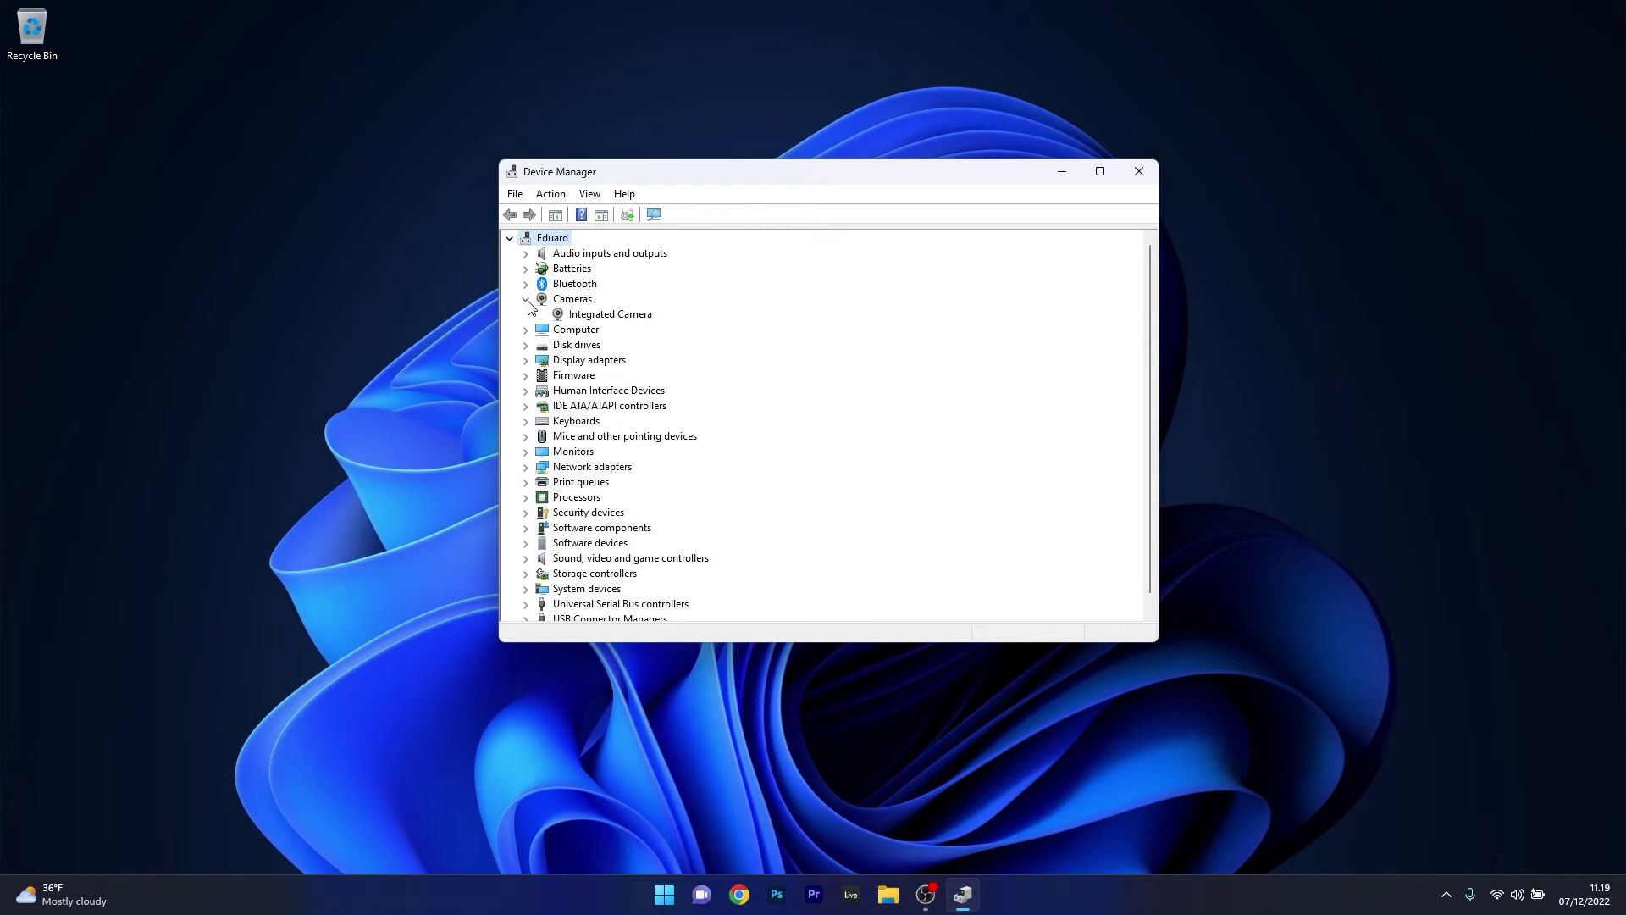
# Search automatically for an updated Integrated Camera driver and close the result.
pyautogui.rightClick(615, 316)
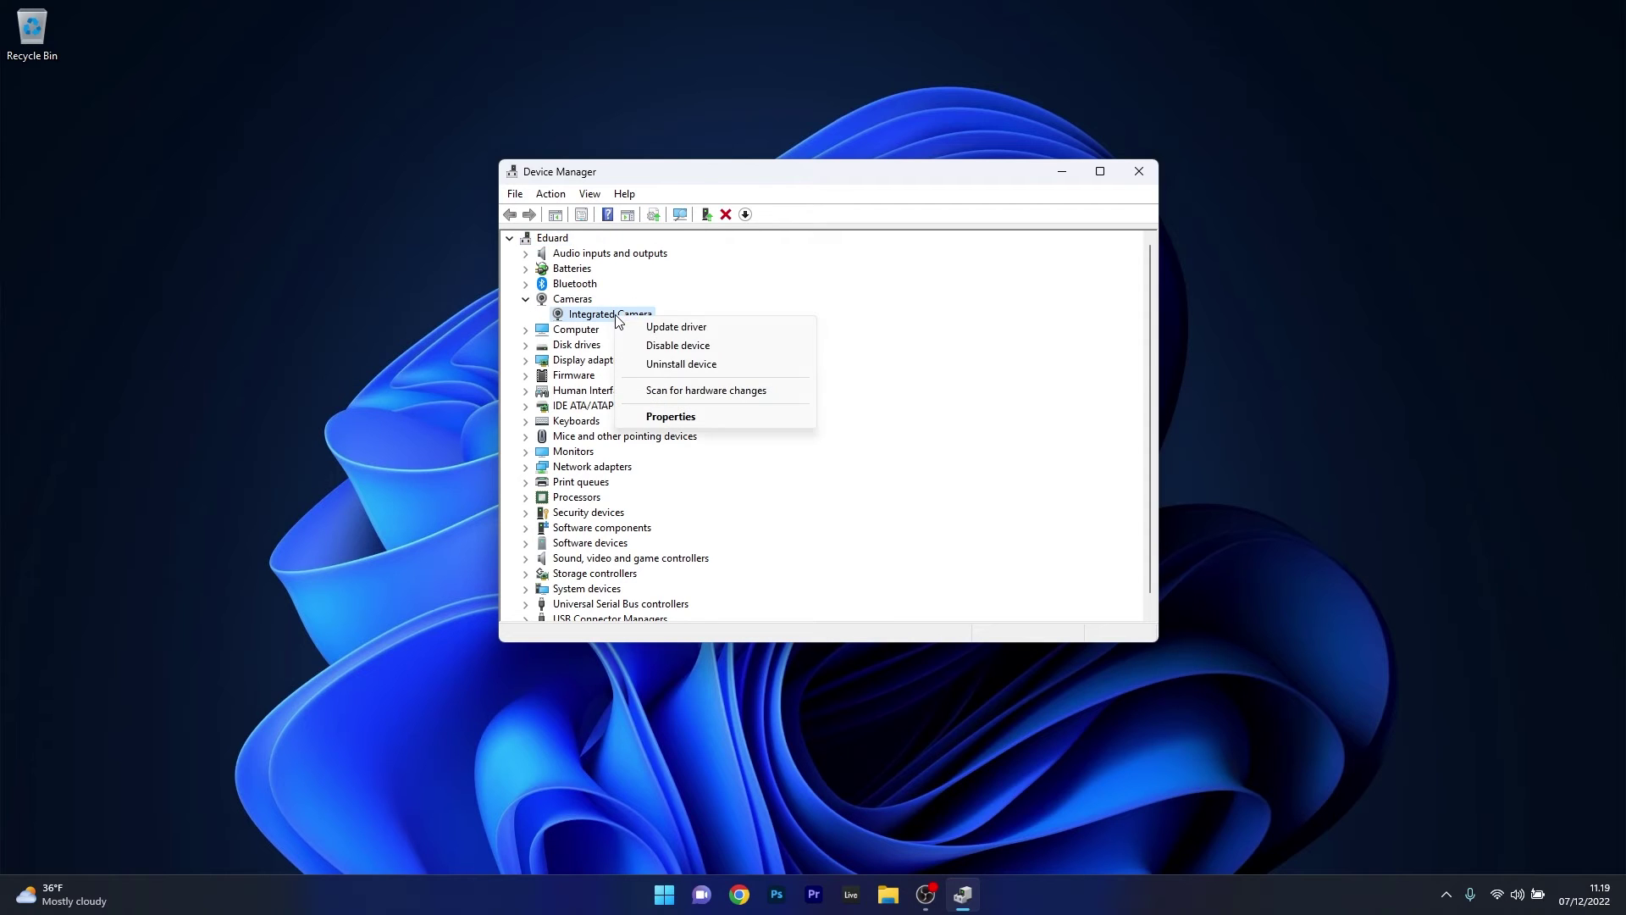
pyautogui.click(735, 330)
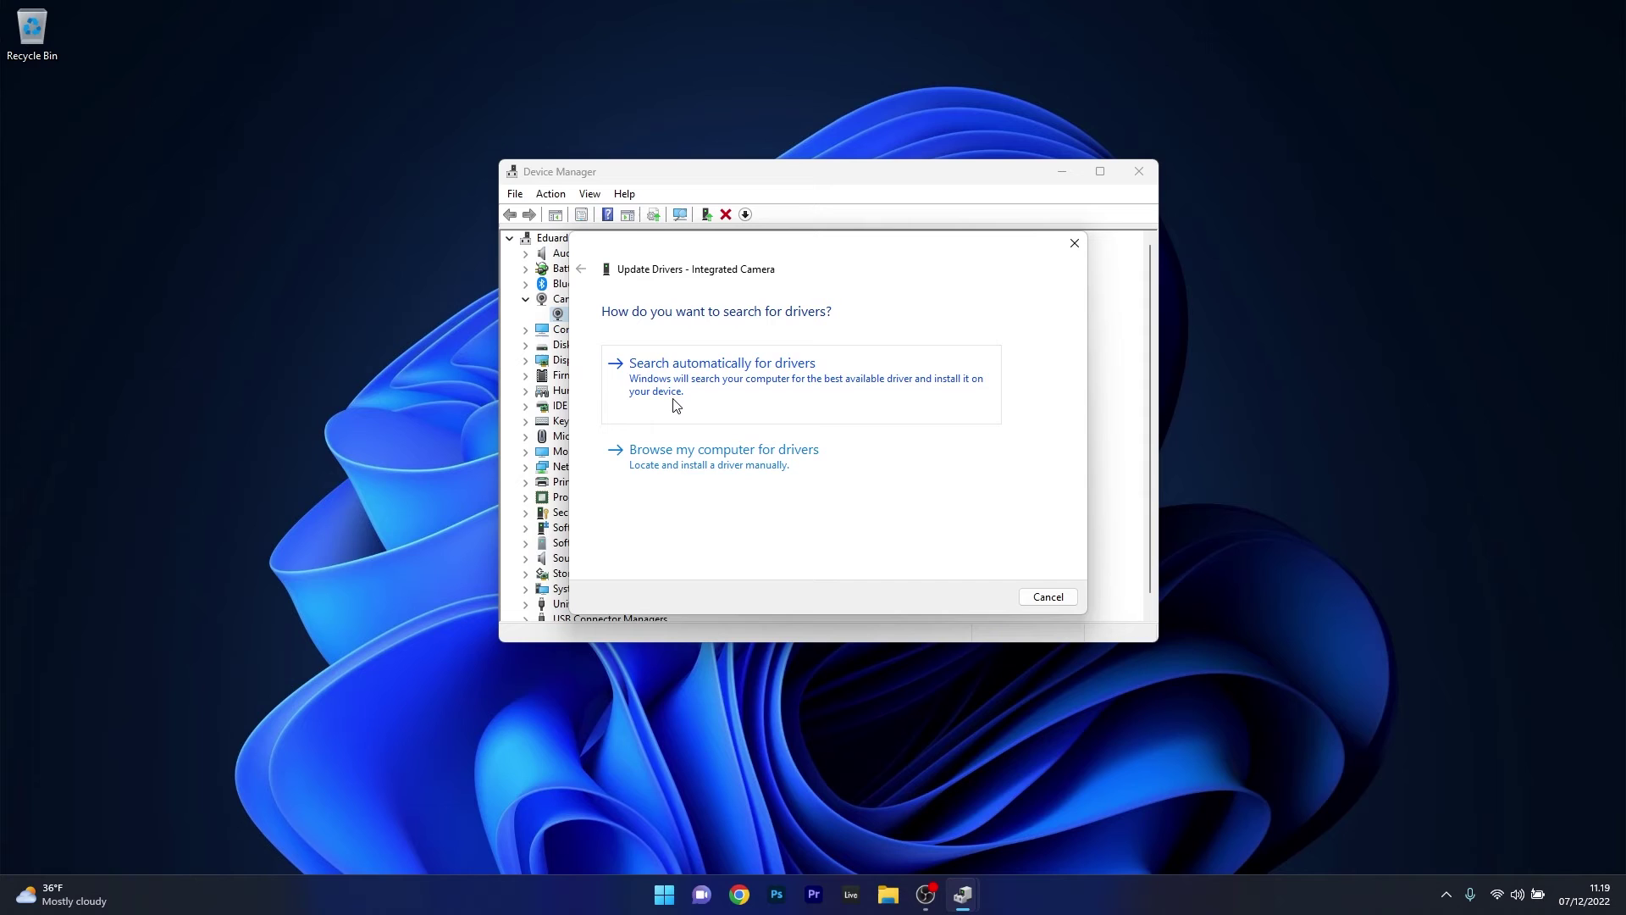
pyautogui.click(861, 389)
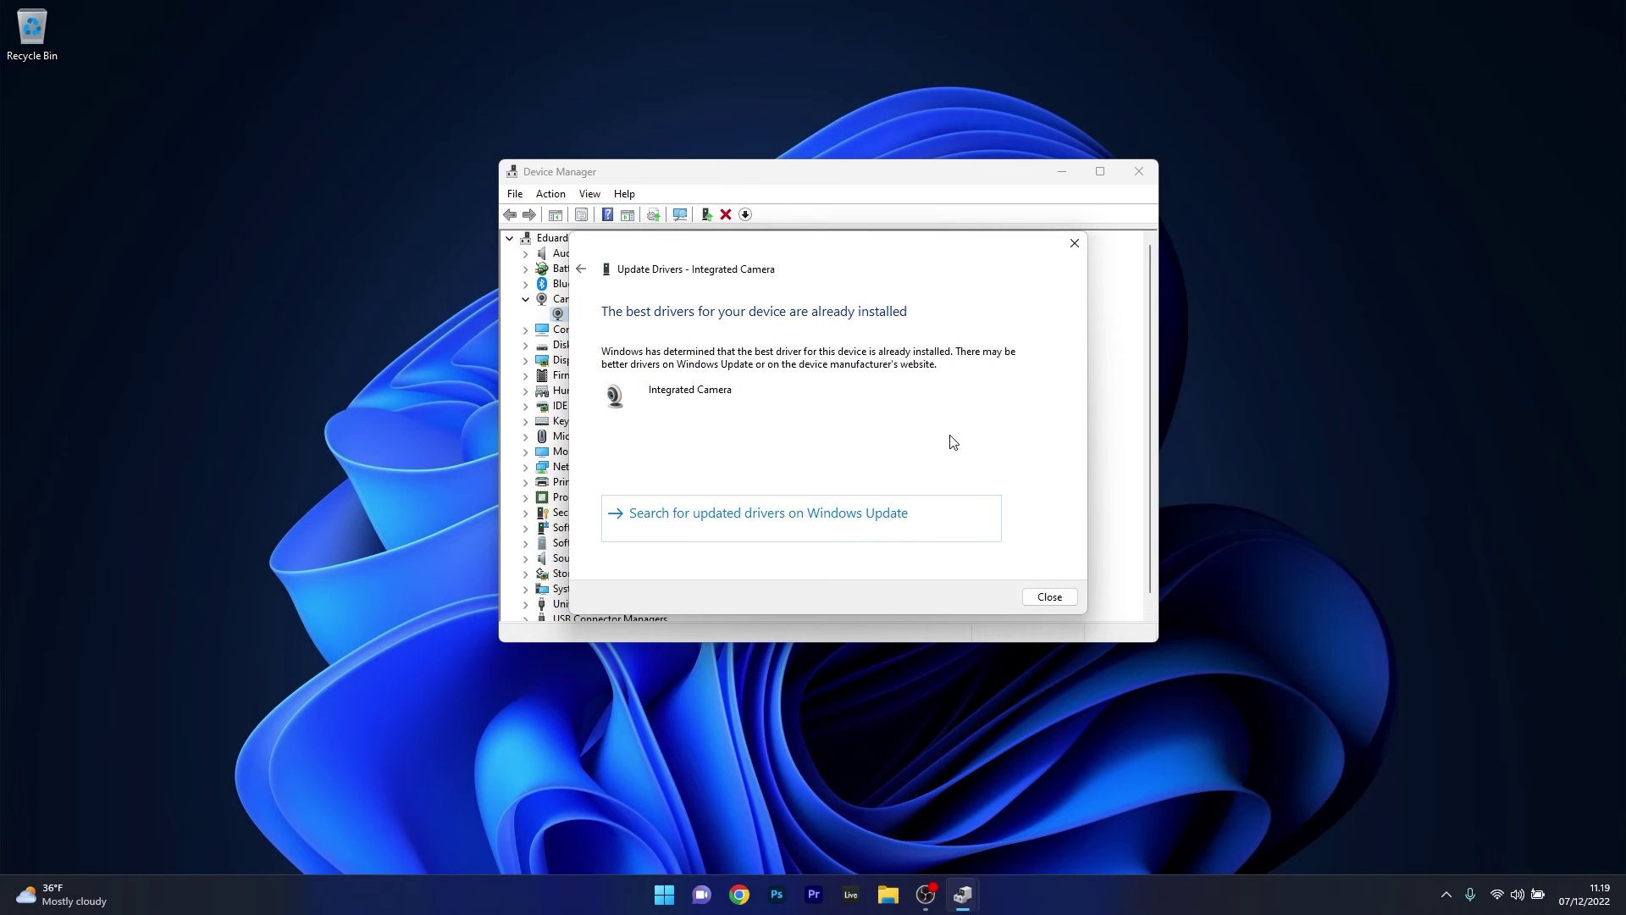
pyautogui.click(1052, 596)
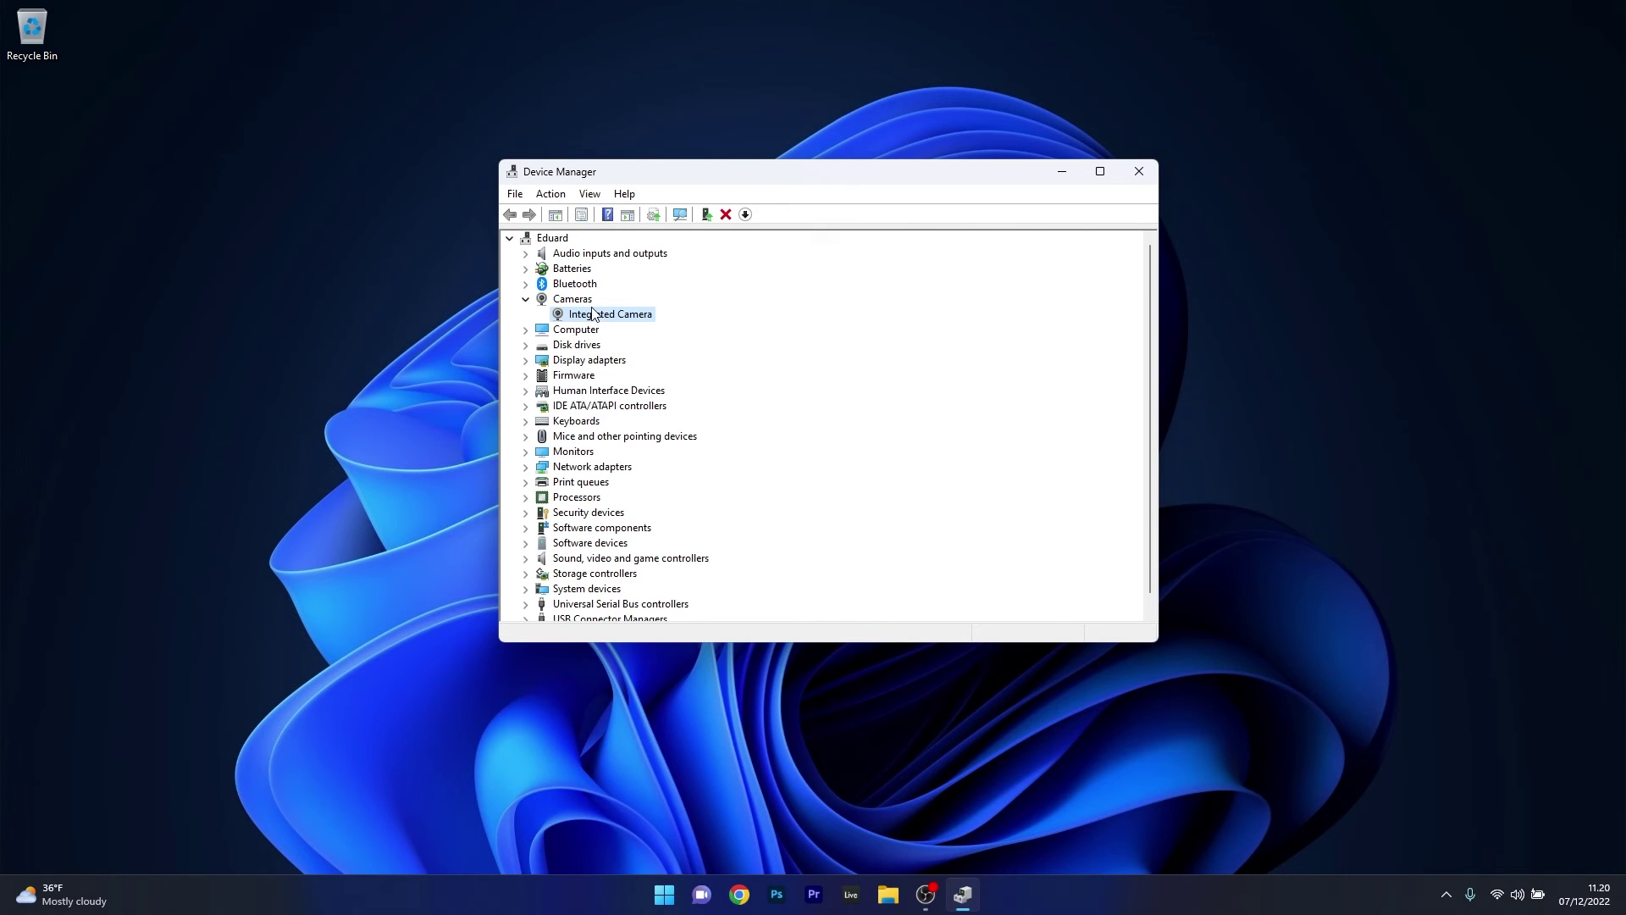
# Start uninstalling Integrated Camera with driver removal ticked, cancel it, and close Device Manager.
pyautogui.rightClick(630, 317)
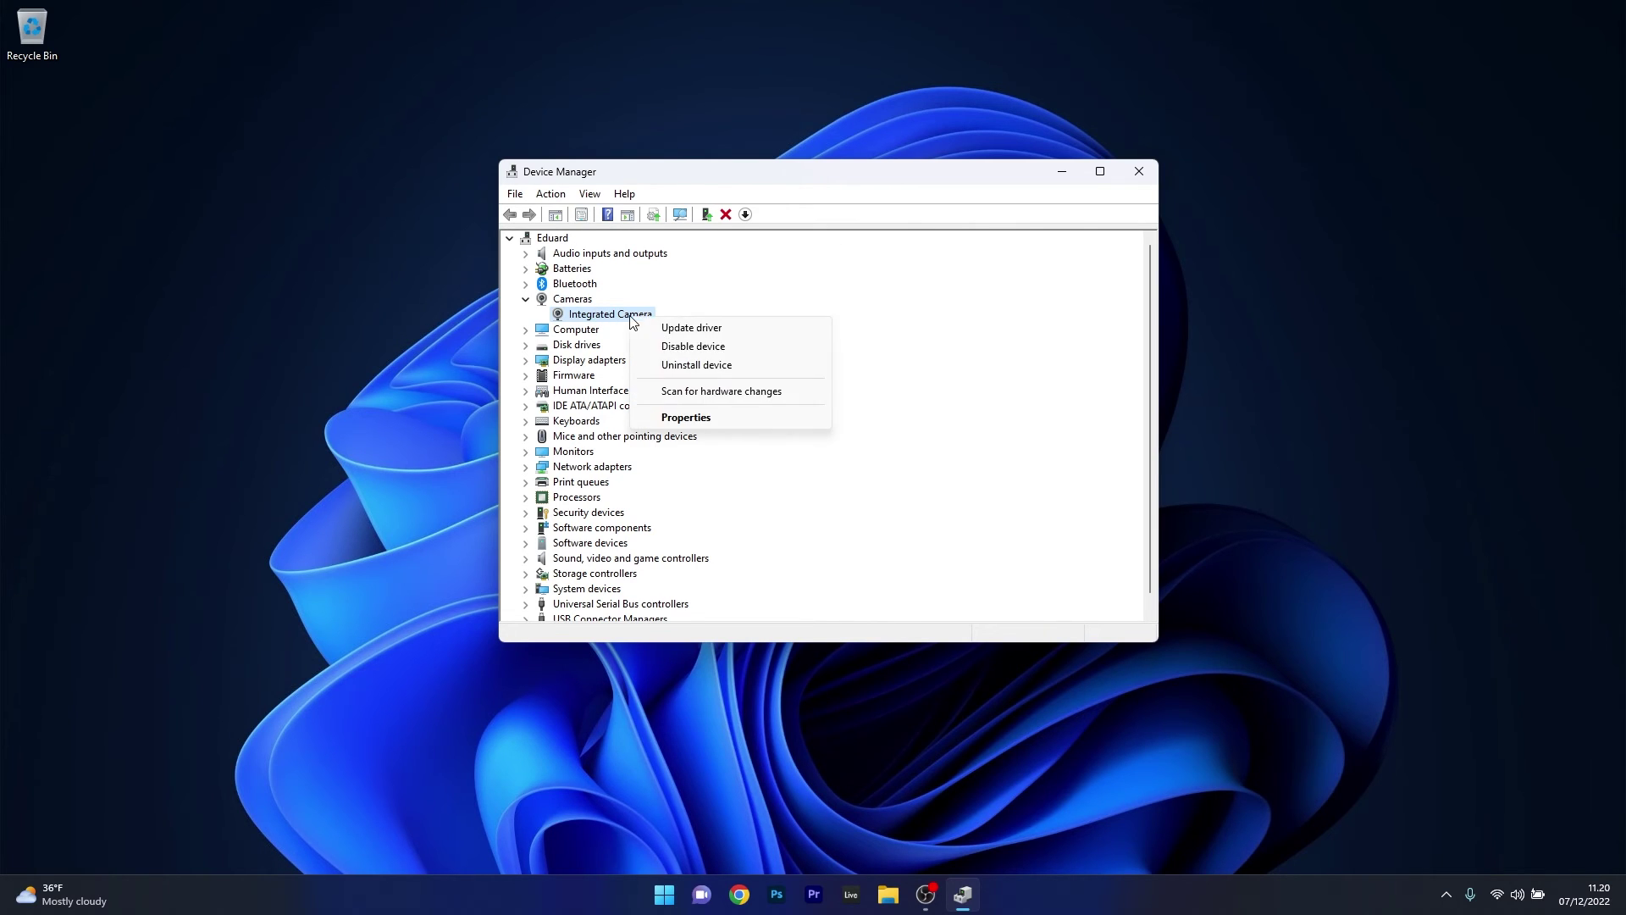
pyautogui.click(749, 371)
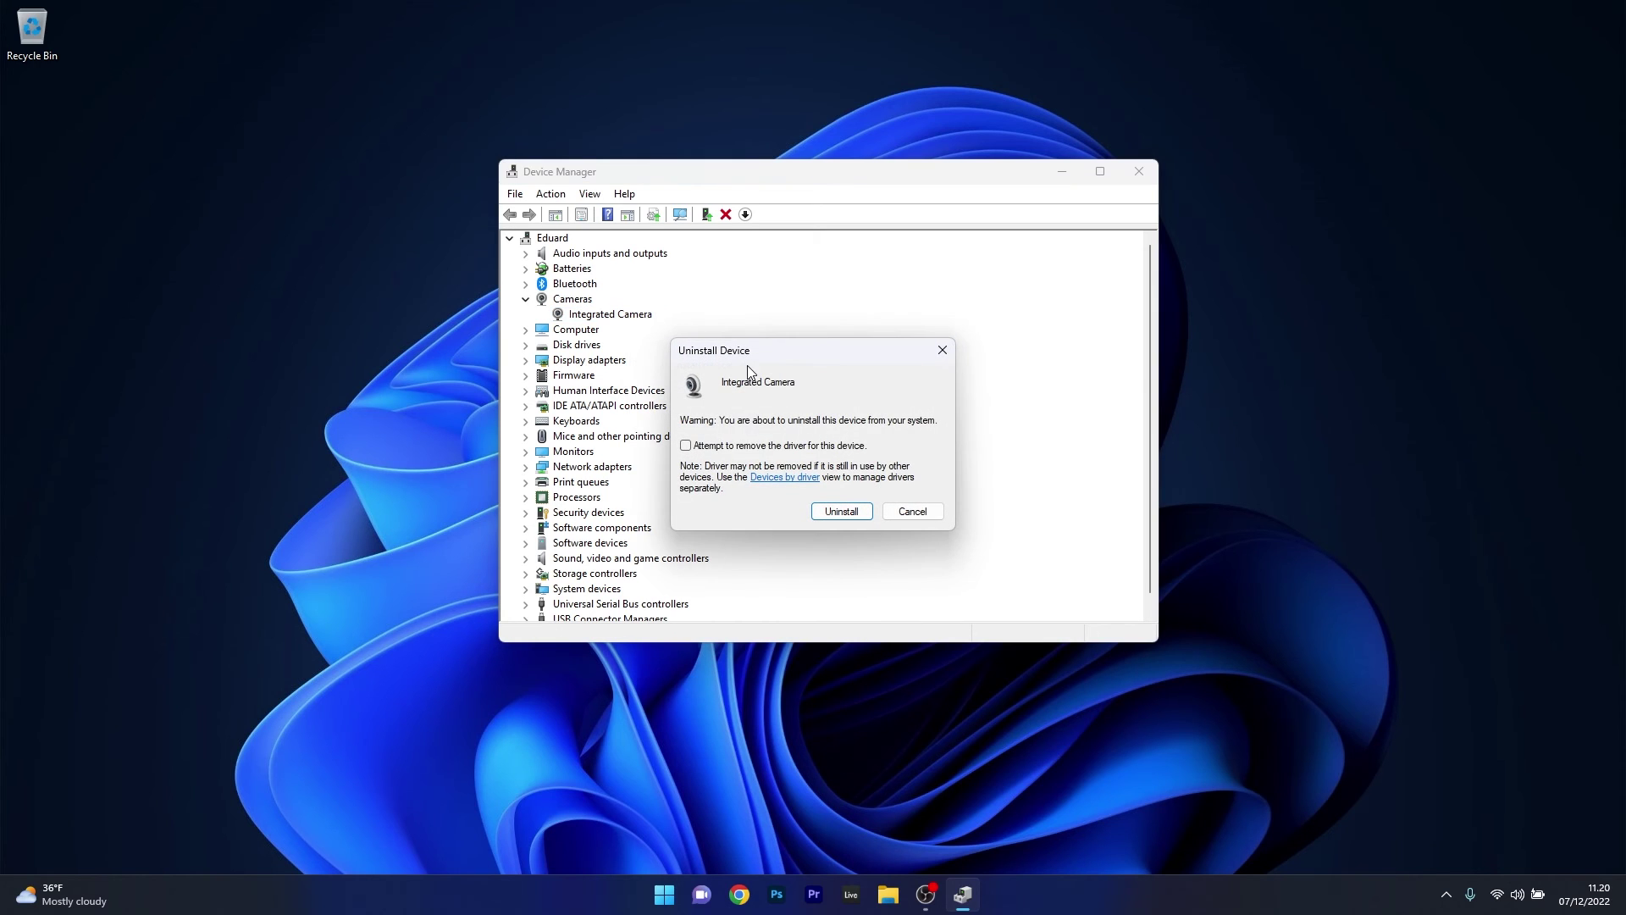
pyautogui.click(686, 446)
pyautogui.click(913, 512)
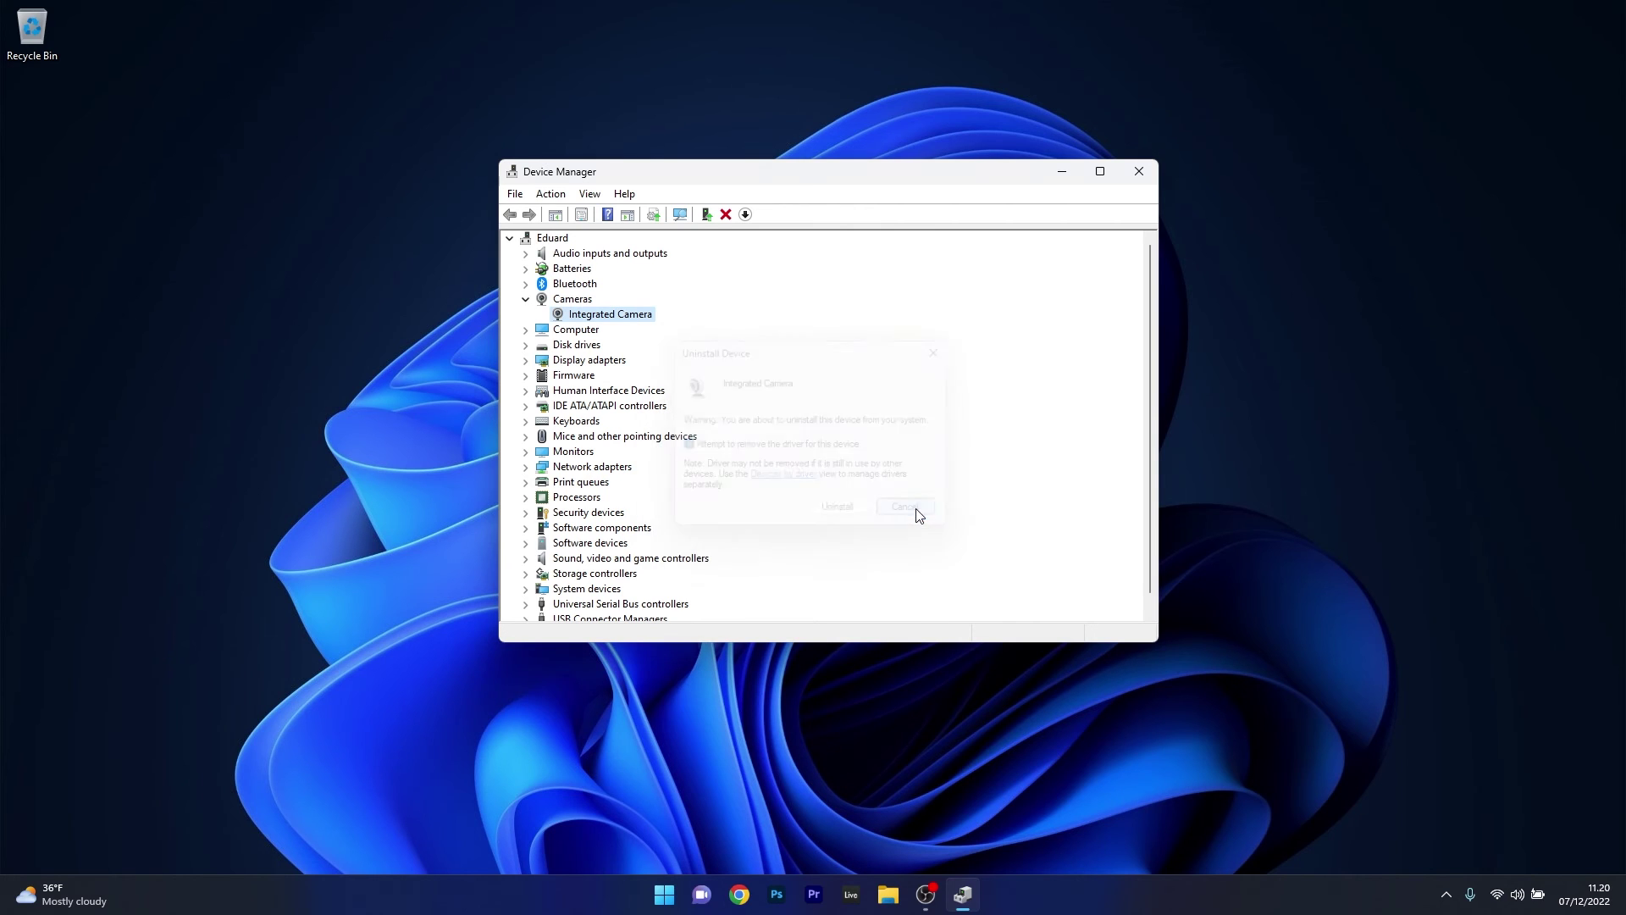
pyautogui.click(1139, 171)
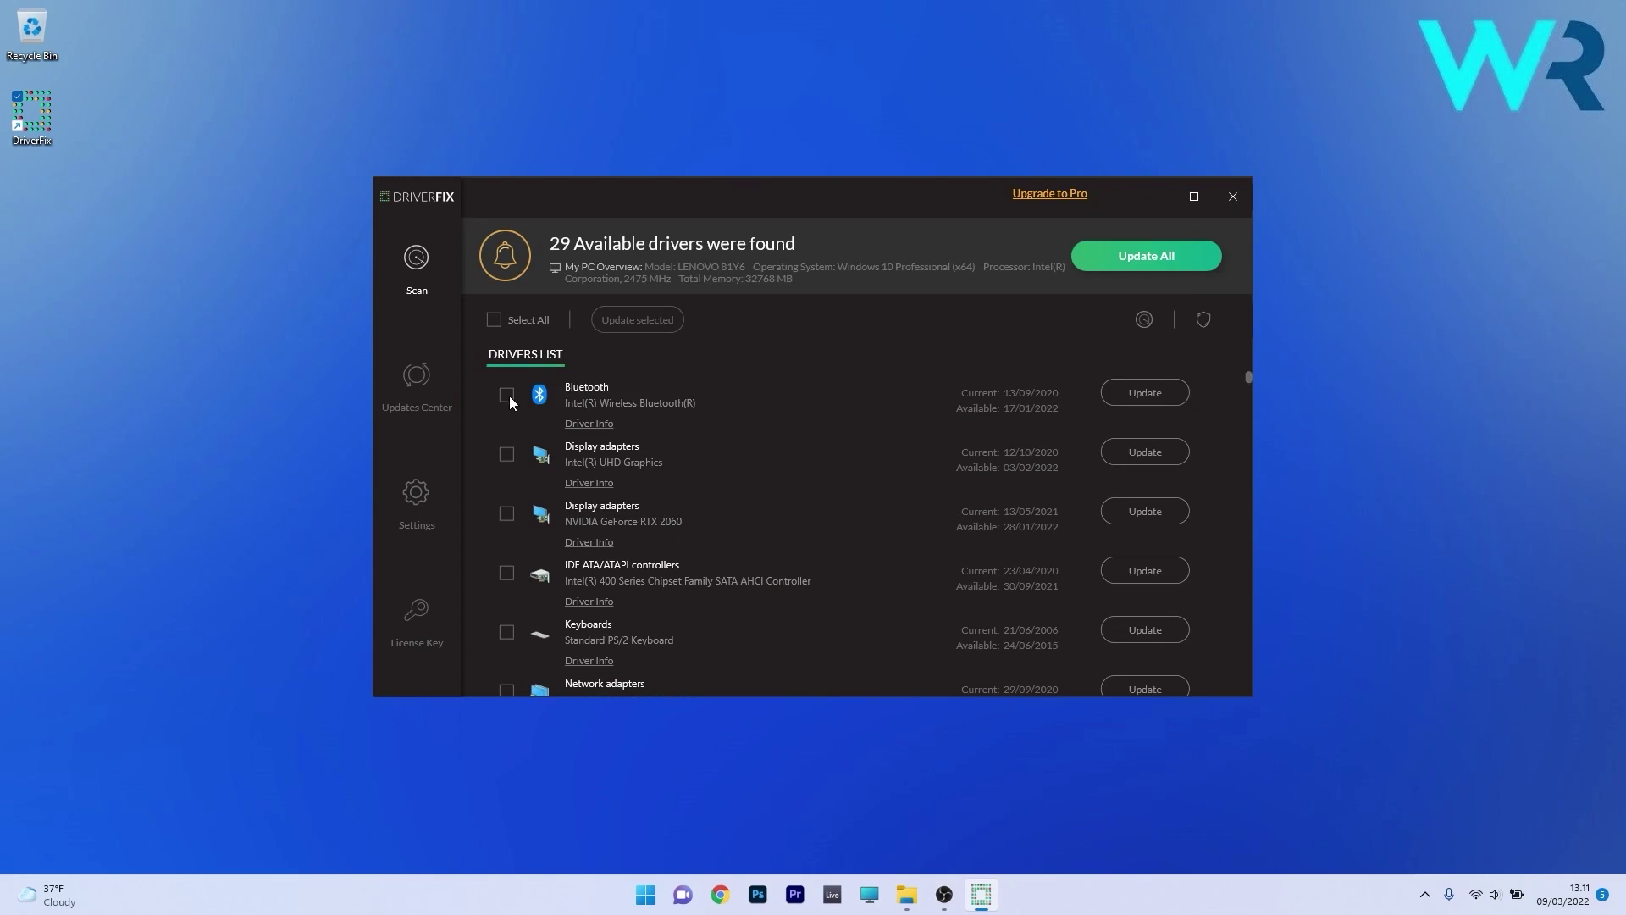
# In DriverFix, tick the Bluetooth driver, click Update, and continue the update wizard.
pyautogui.click(506, 395)
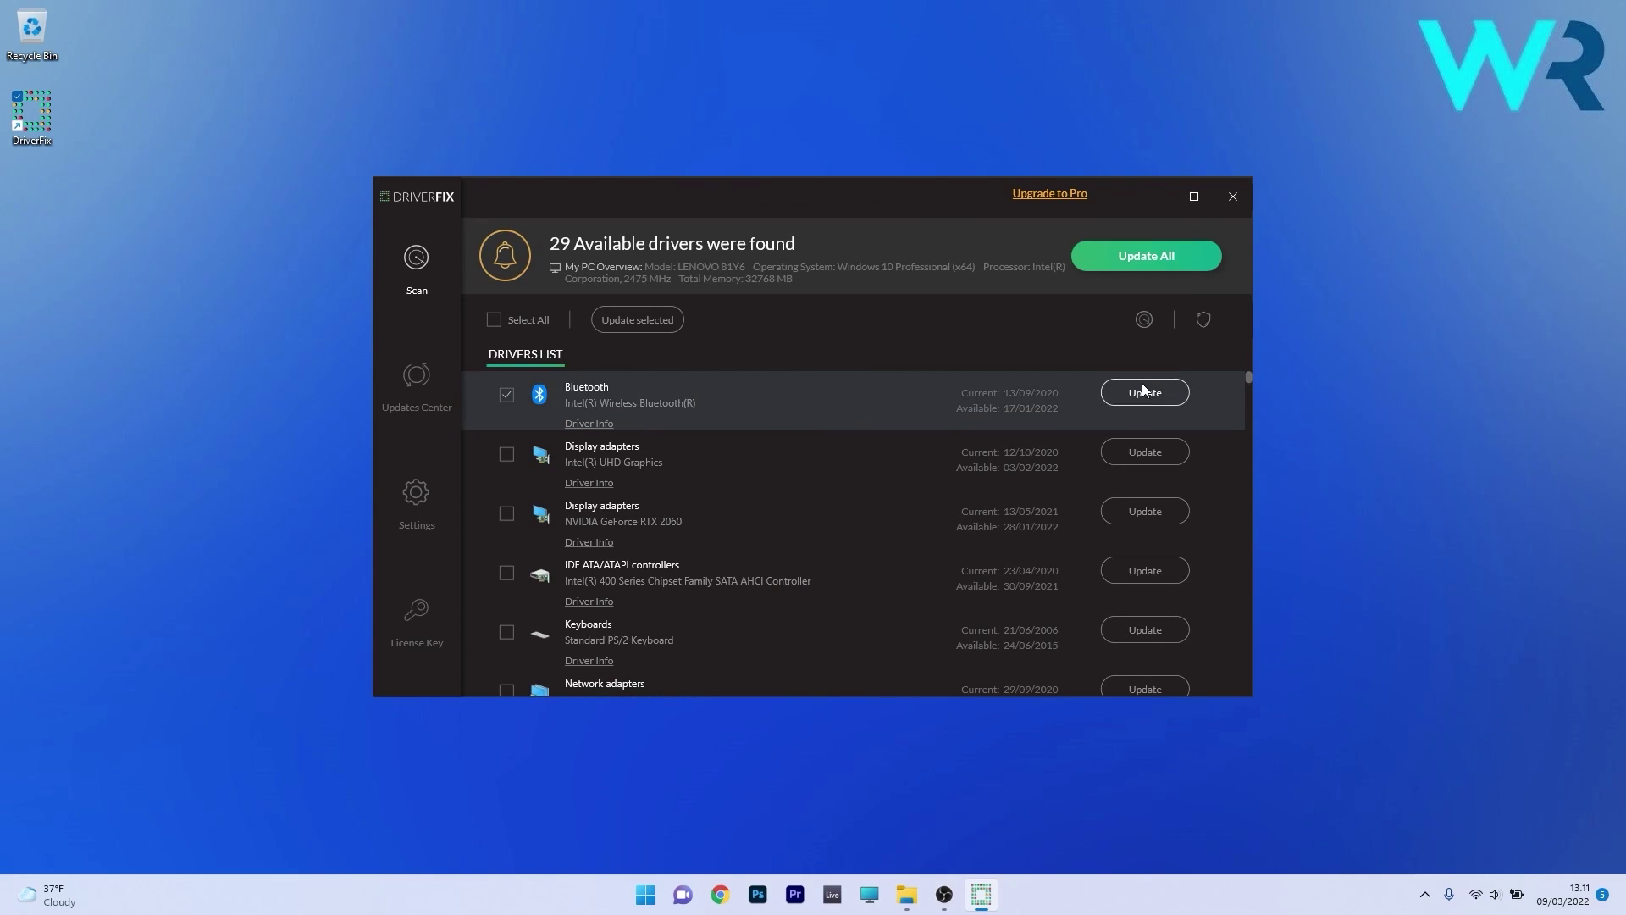
pyautogui.click(1149, 393)
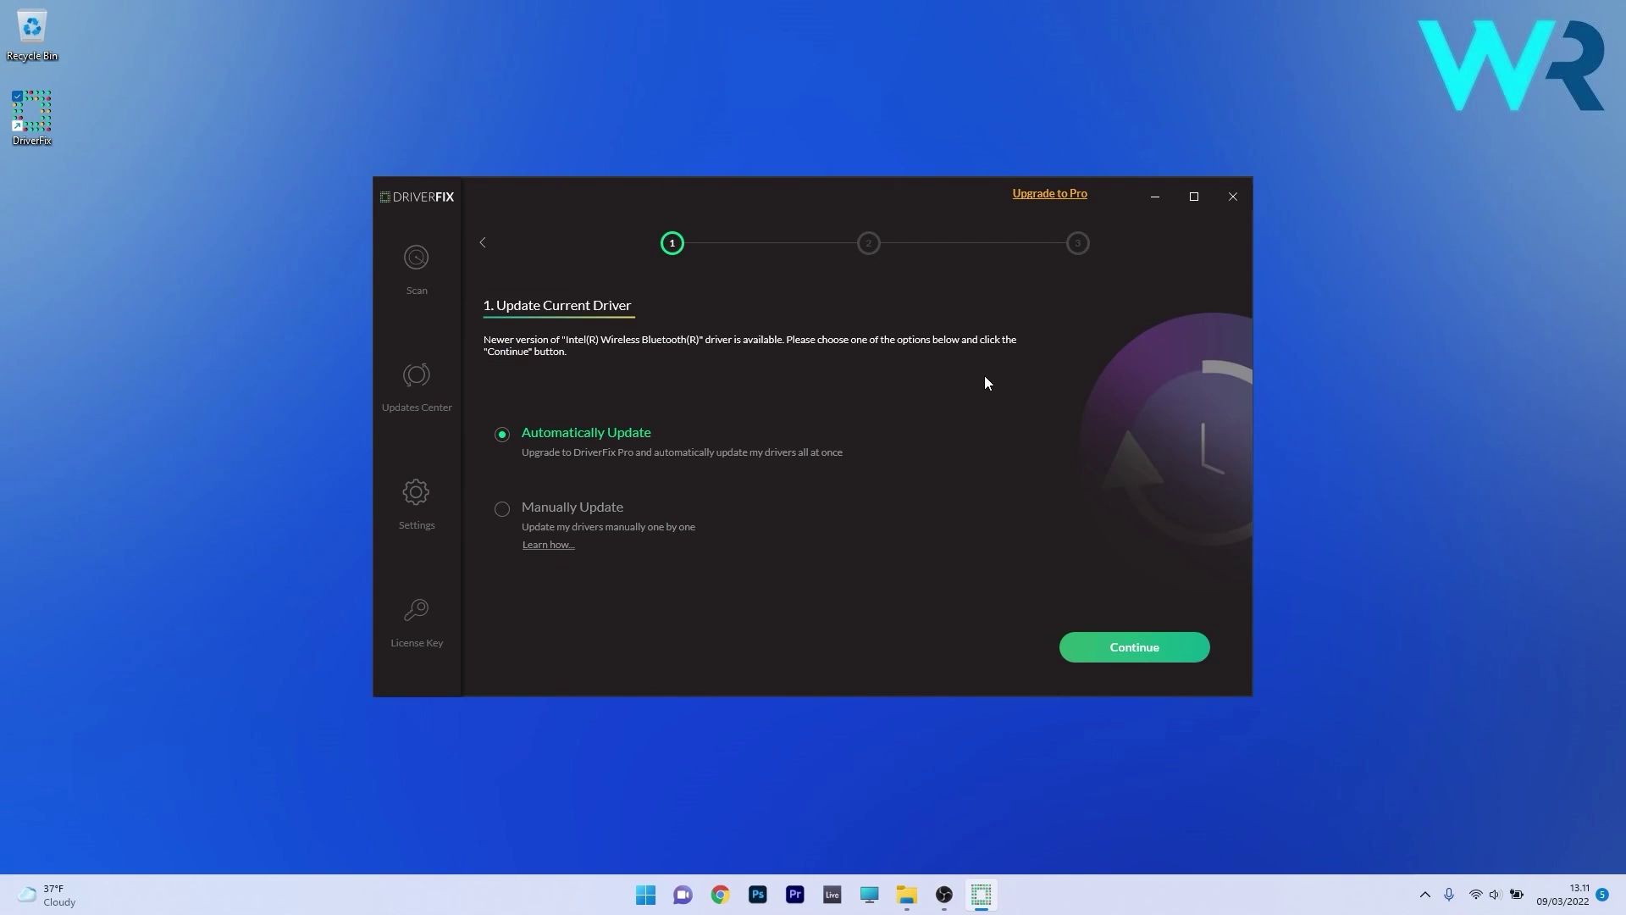
pyautogui.click(1118, 662)
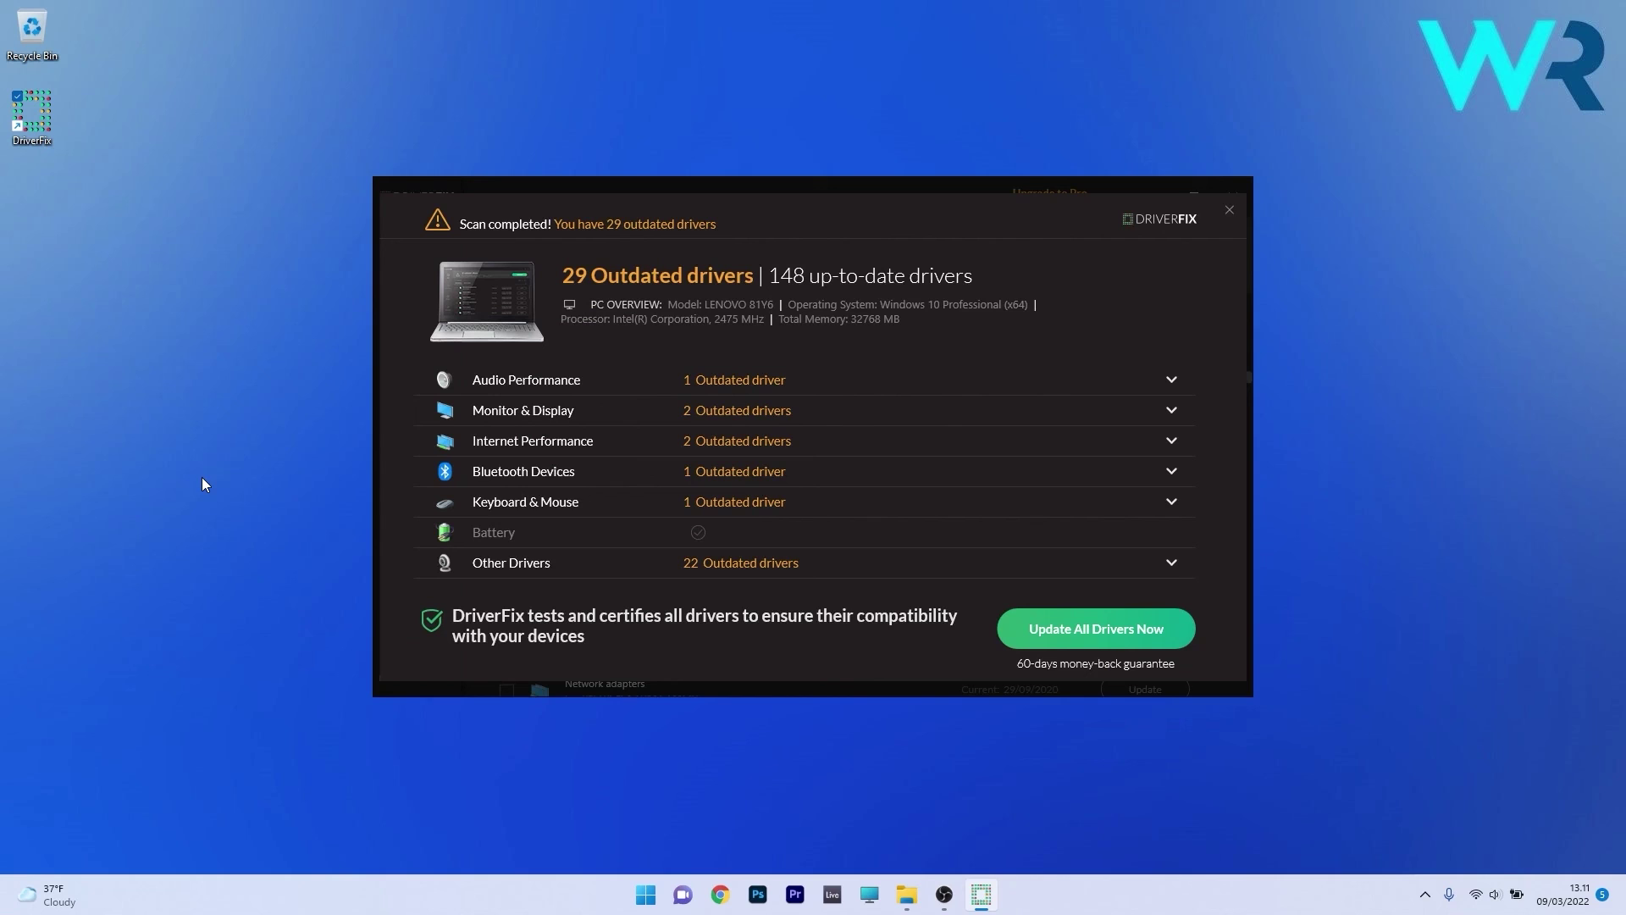